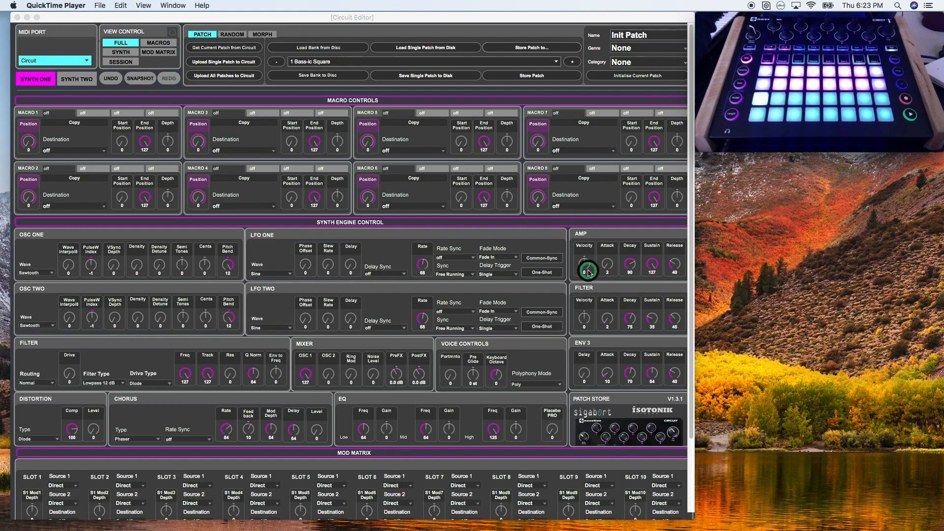
# Try different velocity amounts on the amp envelope and the filter envelope, returning both to 0
pyautogui.click(584, 266)
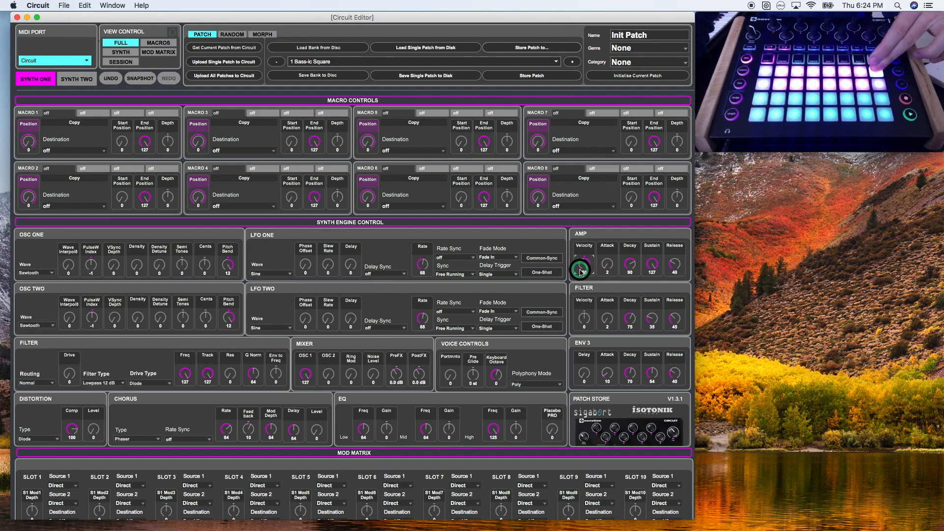
pyautogui.moveTo(585, 266)
pyautogui.mouseDown()
pyautogui.moveTo(588, 342)
pyautogui.moveTo(584, 262)
pyautogui.mouseUp()
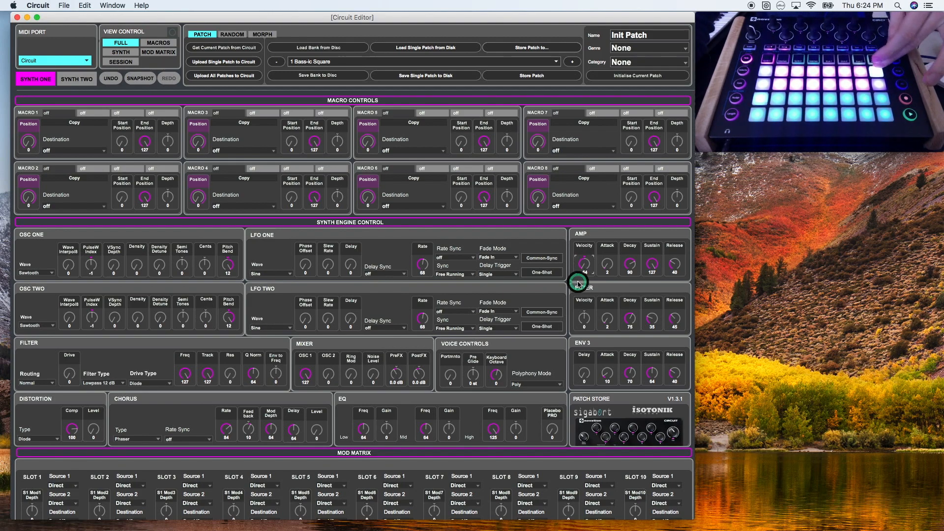
pyautogui.moveTo(582, 267); pyautogui.dragTo(581, 234)
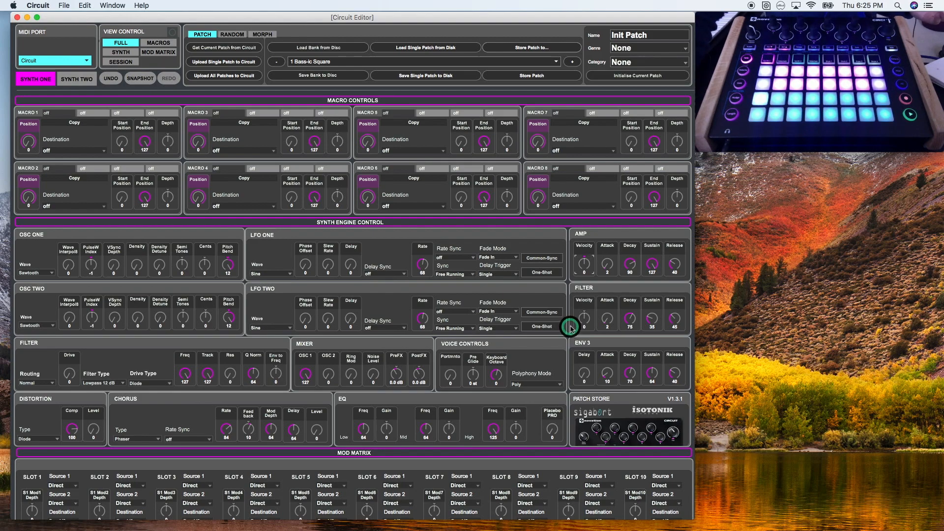
pyautogui.moveTo(581, 320); pyautogui.dragTo(586, 338)
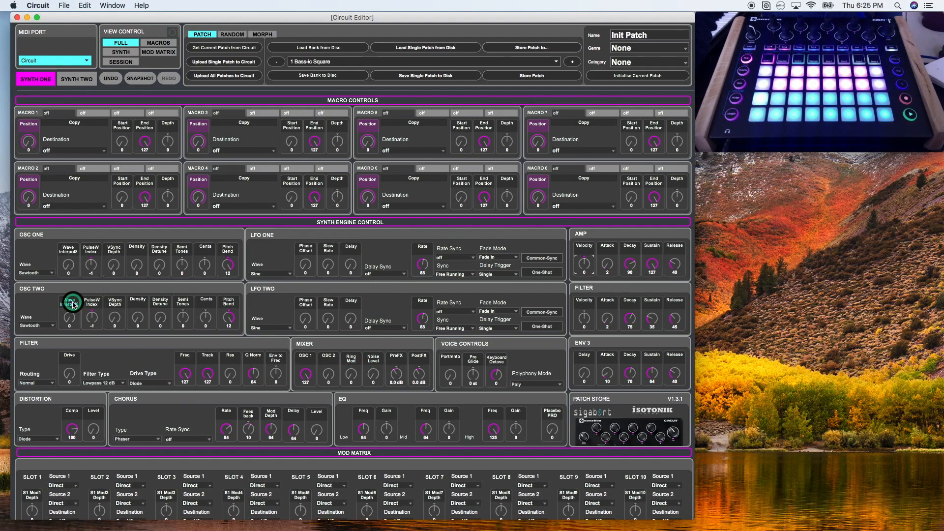
# Set oscillator one's wave to Square and lower the filter frequency to 42
pyautogui.click(37, 274)
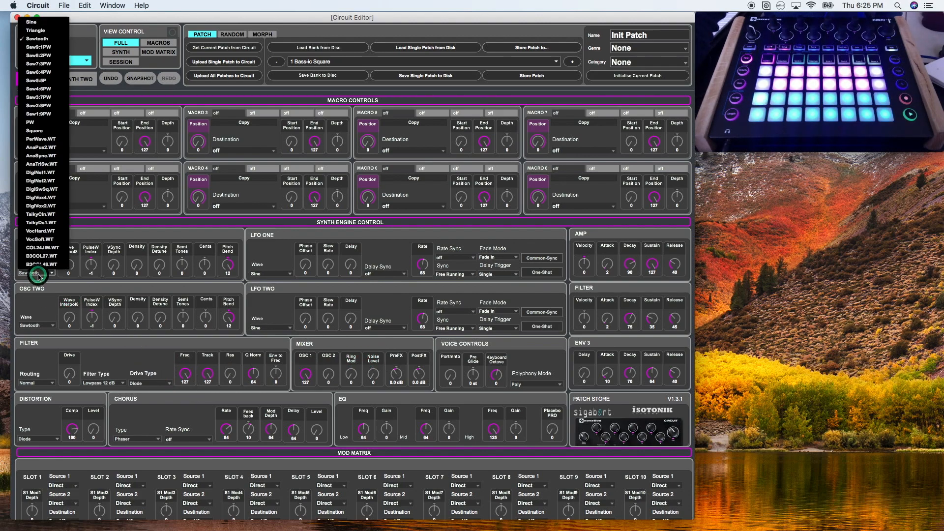
pyautogui.click(37, 131)
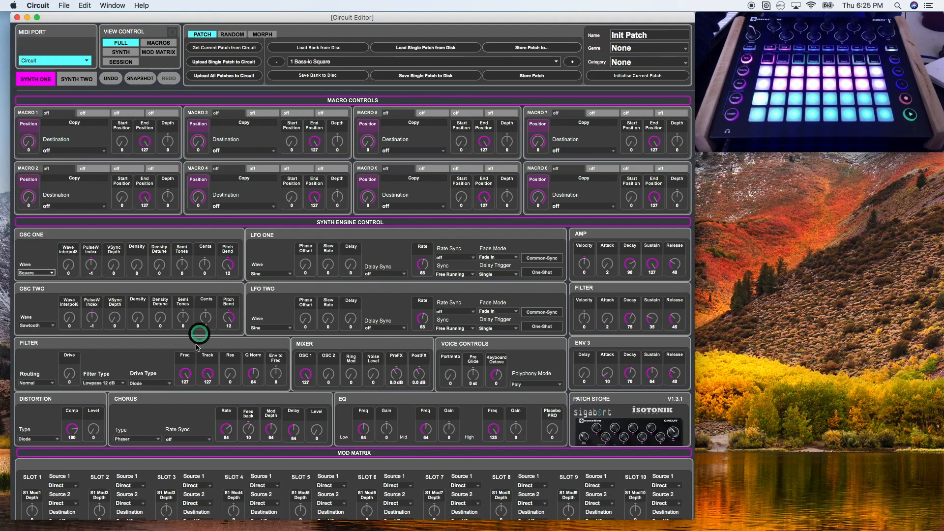
pyautogui.moveTo(190, 374)
pyautogui.mouseDown()
pyautogui.moveTo(185, 413)
pyautogui.moveTo(185, 373)
pyautogui.mouseUp()
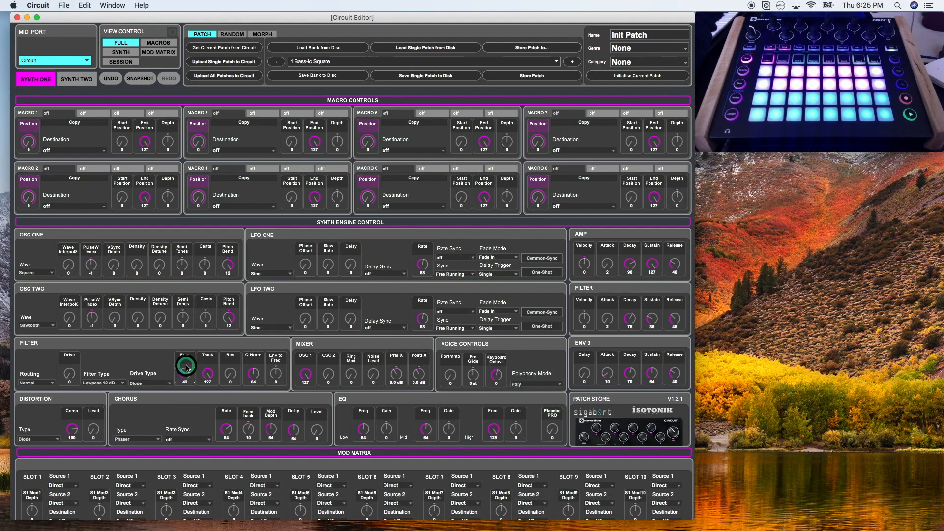
# Set the filter envelope's velocity to 63 and raise the filter's Env to Freq amount
pyautogui.moveTo(587, 322); pyautogui.dragTo(579, 290)
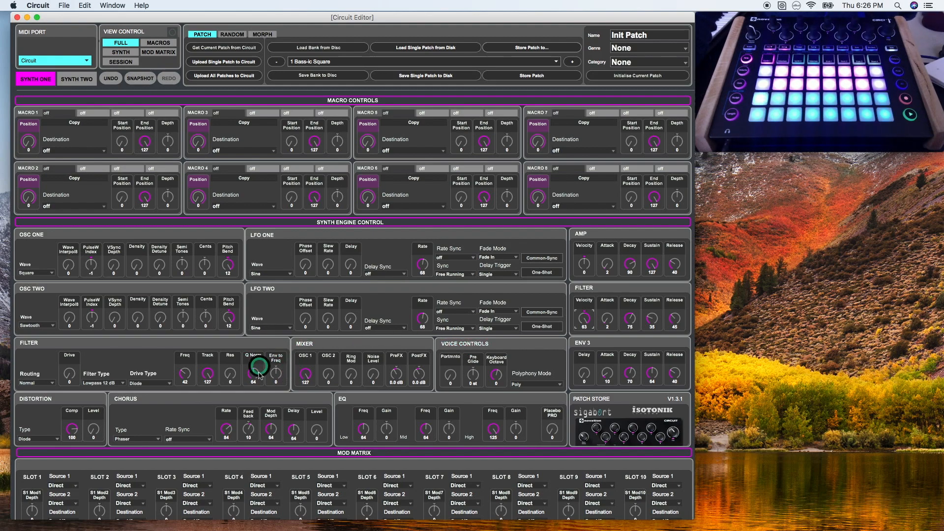
pyautogui.moveTo(280, 385); pyautogui.dragTo(272, 343)
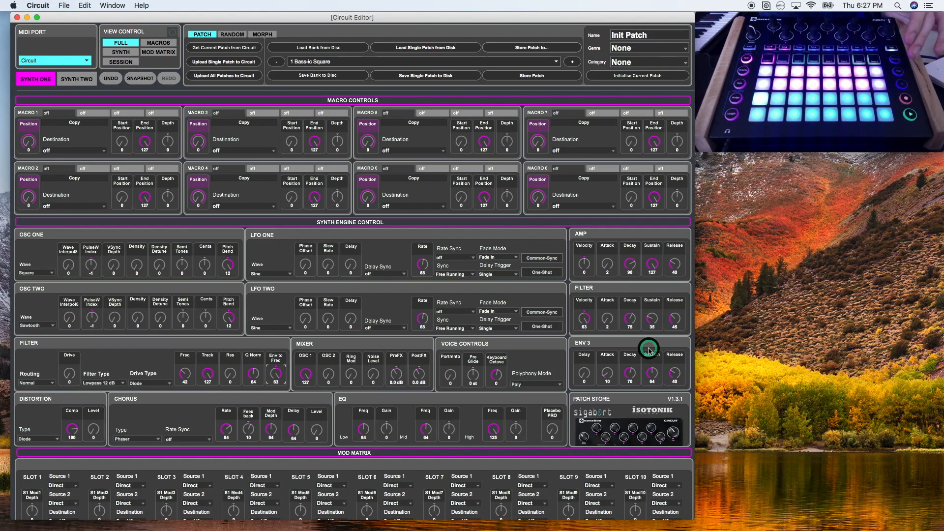
# Raise the amp envelope's release to about 116, and set the filter envelope's velocity to 0, release to 115 and attack to 119
pyautogui.moveTo(672, 264); pyautogui.dragTo(670, 227)
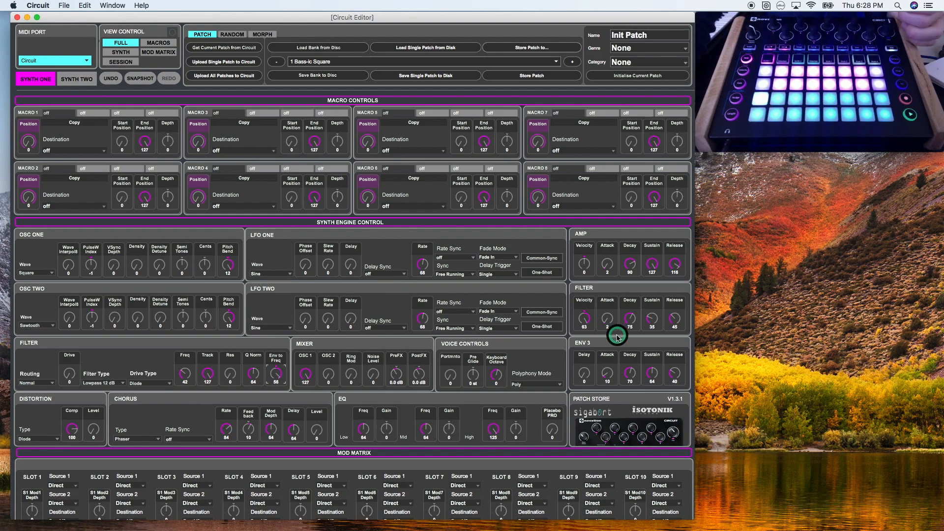
pyautogui.moveTo(584, 316); pyautogui.dragTo(583, 346)
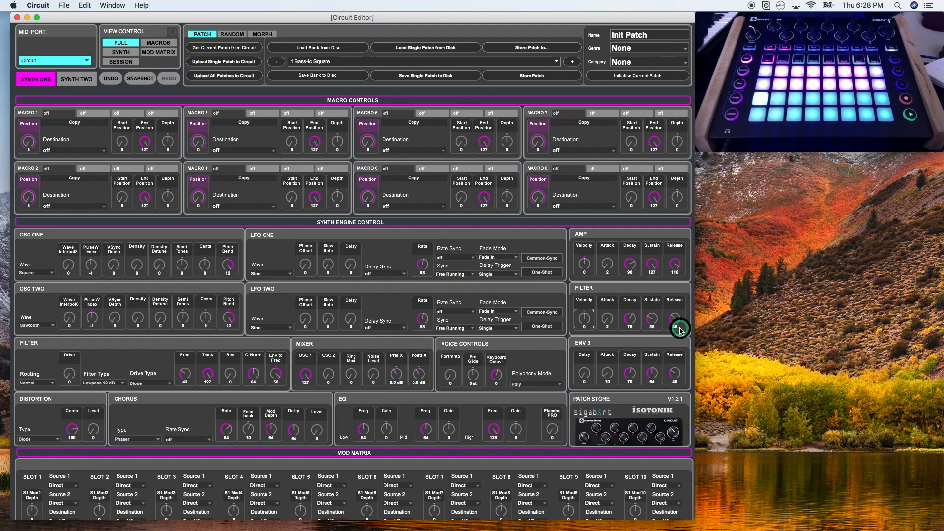
pyautogui.moveTo(675, 319); pyautogui.dragTo(670, 288)
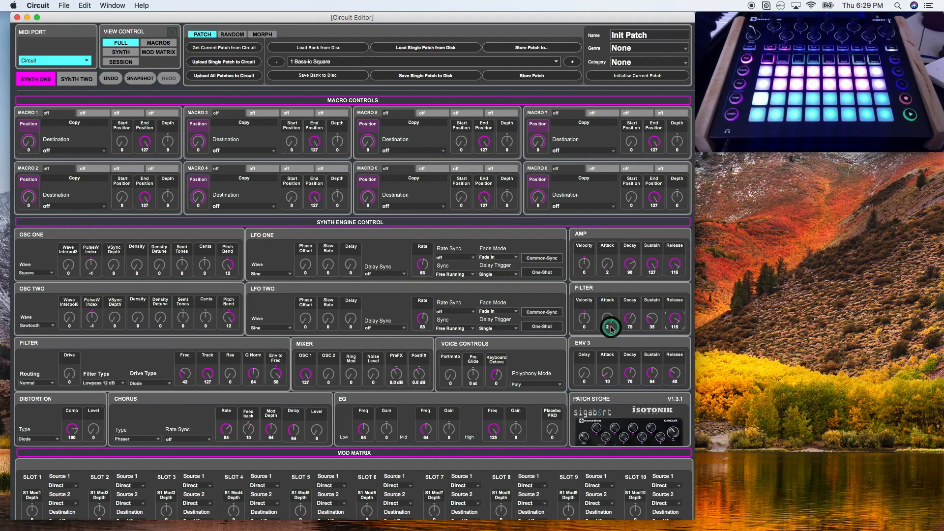
pyautogui.moveTo(610, 330); pyautogui.dragTo(598, 263)
pyautogui.click(607, 373)
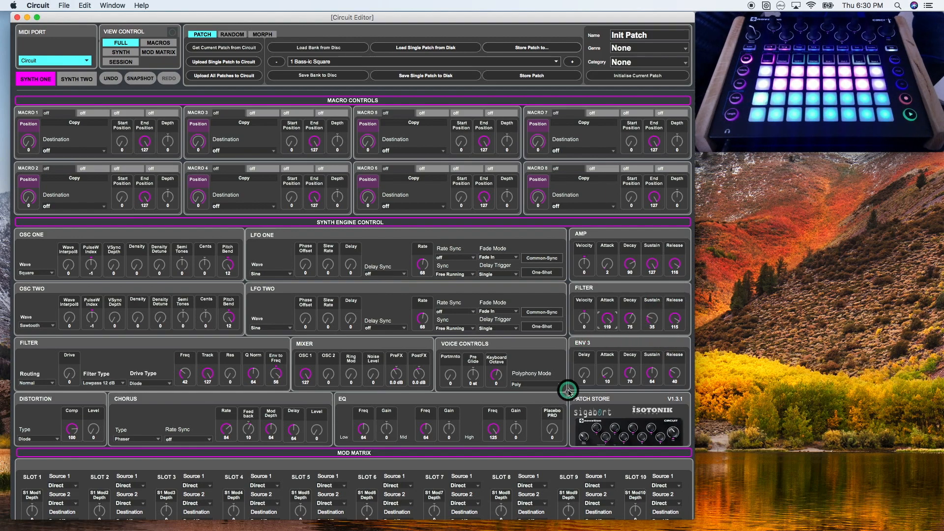
# Browse the available modulation destinations for slot 1 of the mod matrix
pyautogui.scroll(-1, 688, 343)
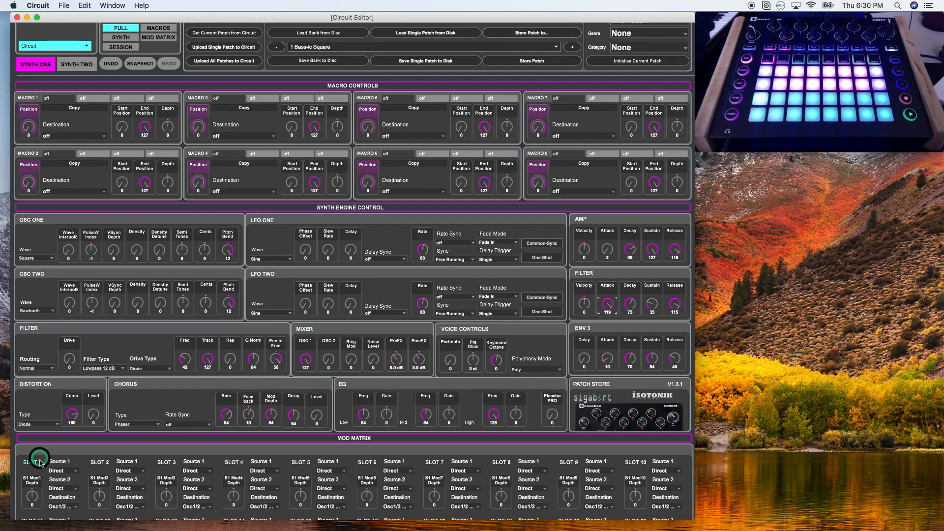
pyautogui.click(53, 507)
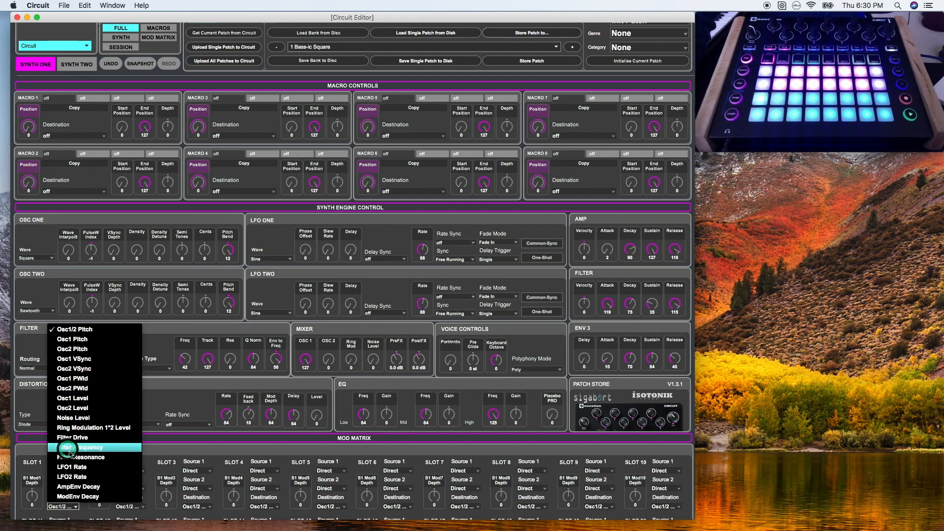
pyautogui.click(82, 513)
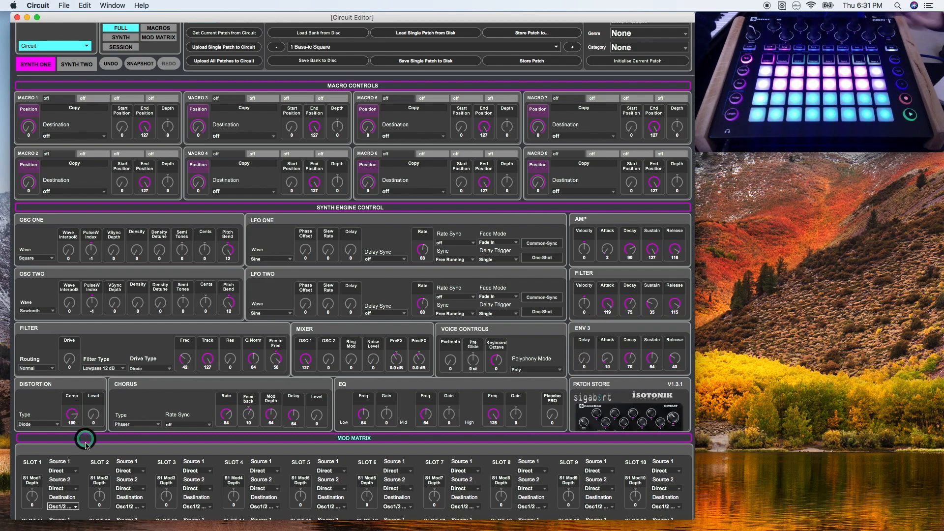
# Initialise the current patch, lower the filter frequency to 32, and set Env 3's delay to 103 and attack to 80
pyautogui.click(623, 64)
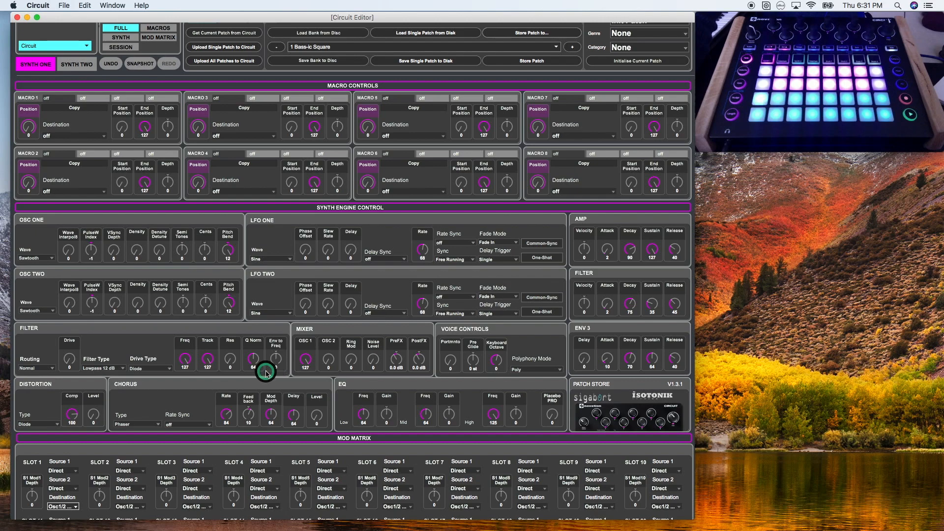
pyautogui.moveTo(183, 359); pyautogui.dragTo(182, 399)
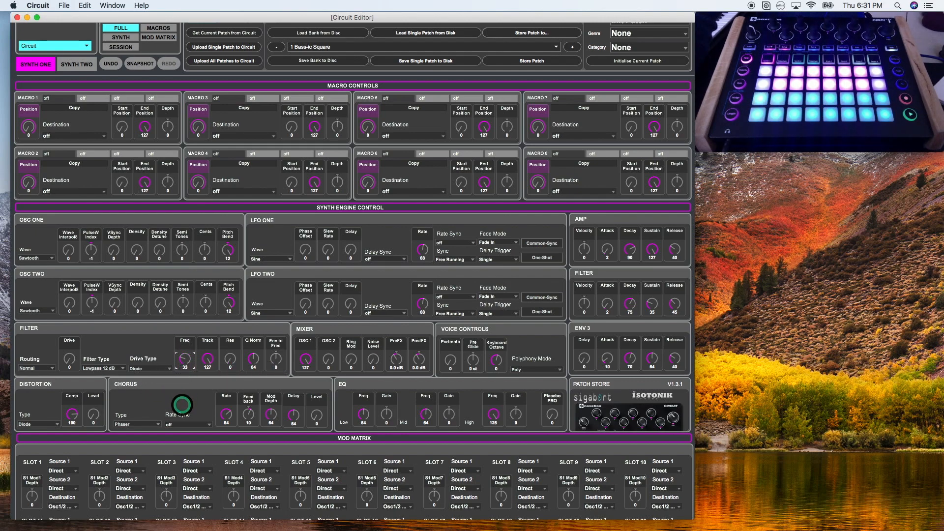
pyautogui.moveTo(583, 358); pyautogui.dragTo(573, 310)
pyautogui.moveTo(614, 368); pyautogui.dragTo(603, 325)
# In mod matrix slot 1, route Env3 to Filter Frequency with a depth of 38
pyautogui.click(64, 470)
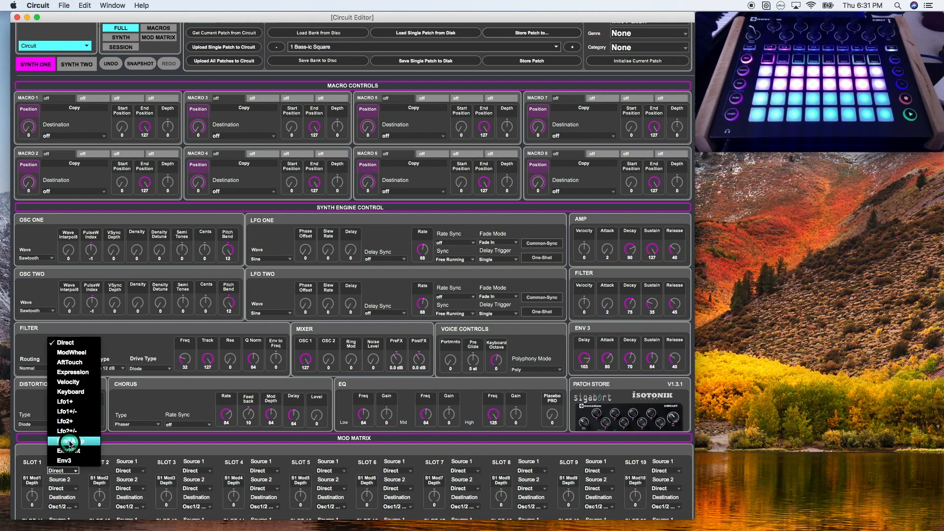
pyautogui.click(67, 460)
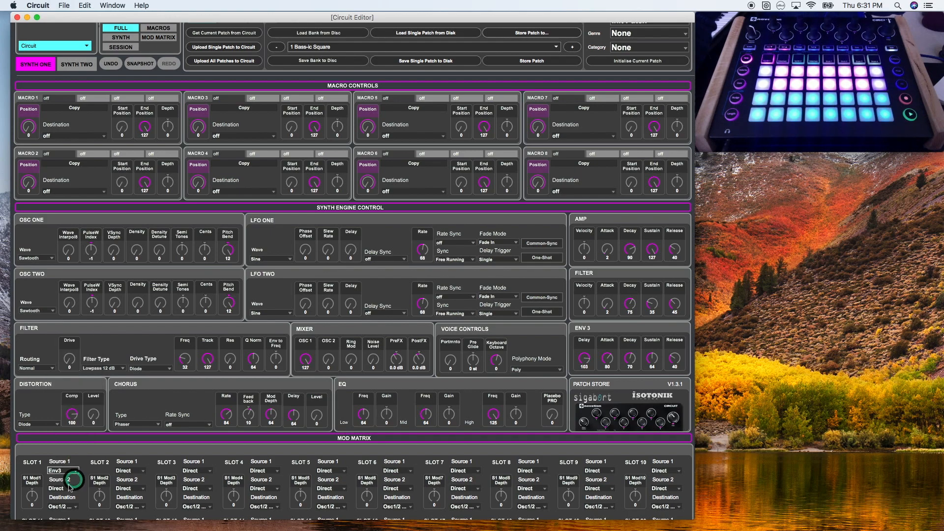
pyautogui.click(63, 506)
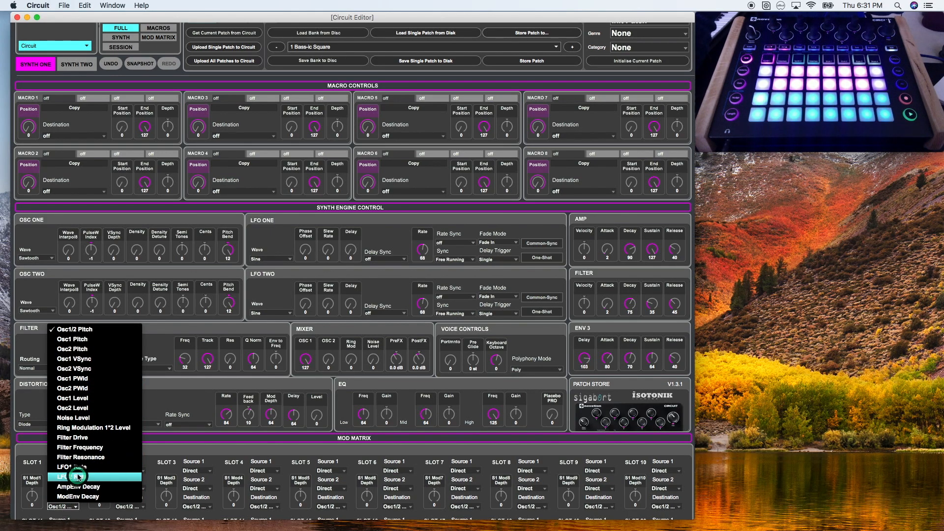
pyautogui.click(77, 447)
pyautogui.moveTo(32, 492); pyautogui.dragTo(32, 474)
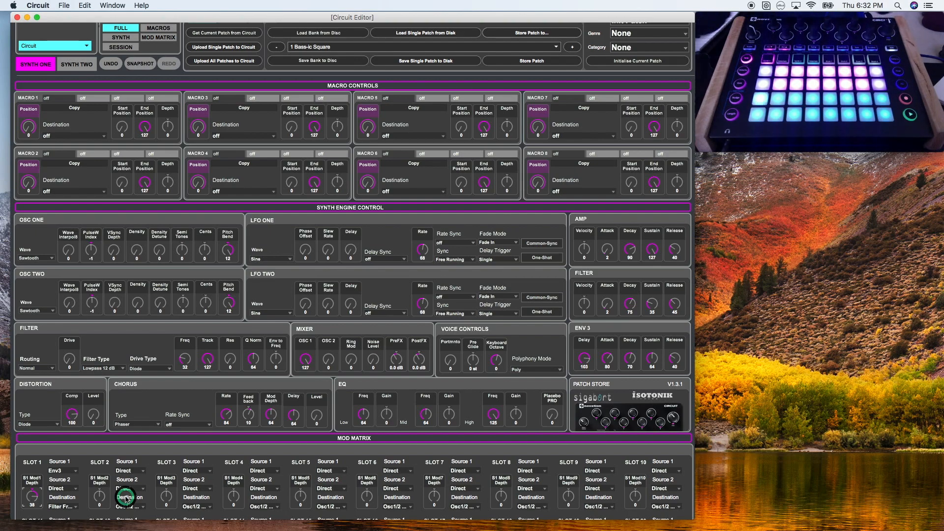
# Change mod matrix slot 1's destination to LFO1 Rate and raise the filter frequency to 90
pyautogui.click(67, 506)
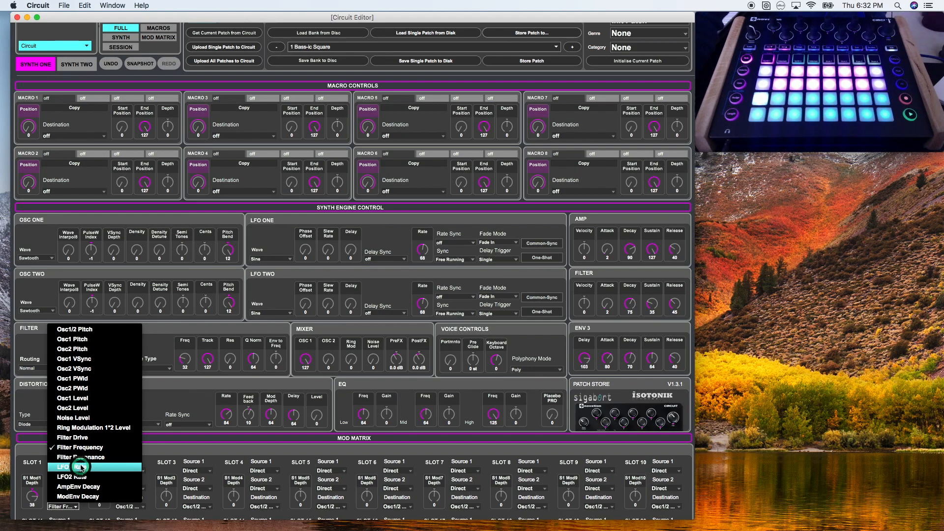
pyautogui.click(80, 467)
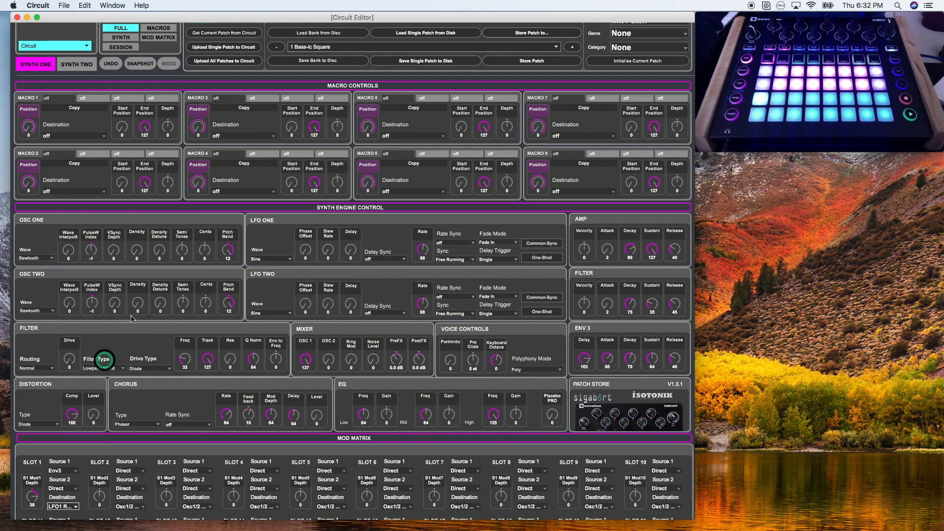
pyautogui.click(284, 260)
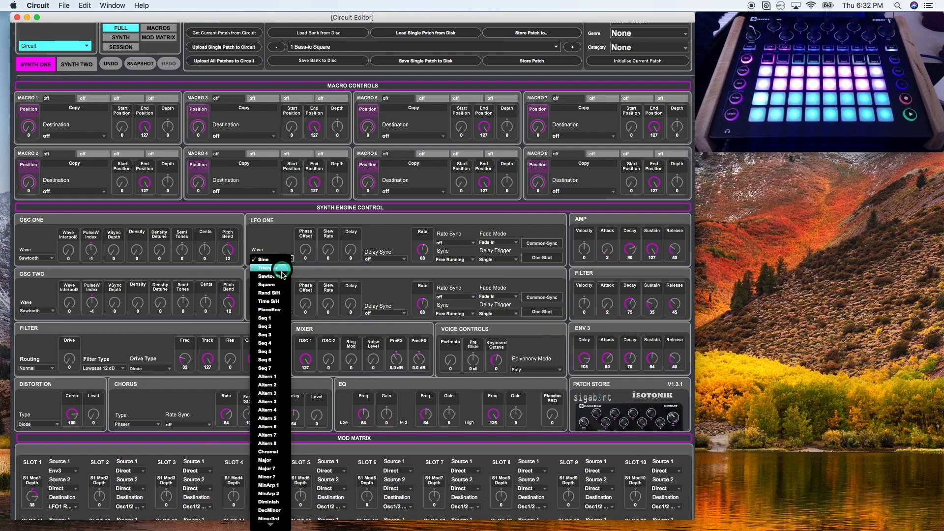
pyautogui.click(277, 248)
pyautogui.moveTo(185, 358); pyautogui.dragTo(184, 333)
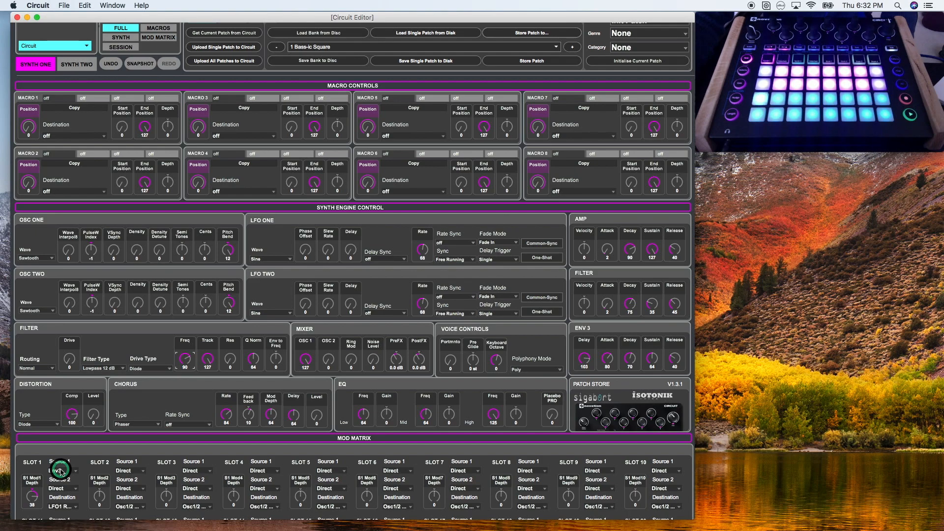
# In mod matrix slot 2, route Lfo1+ to Osc1 Pitch with a depth of 31
pyautogui.click(130, 470)
pyautogui.click(141, 452)
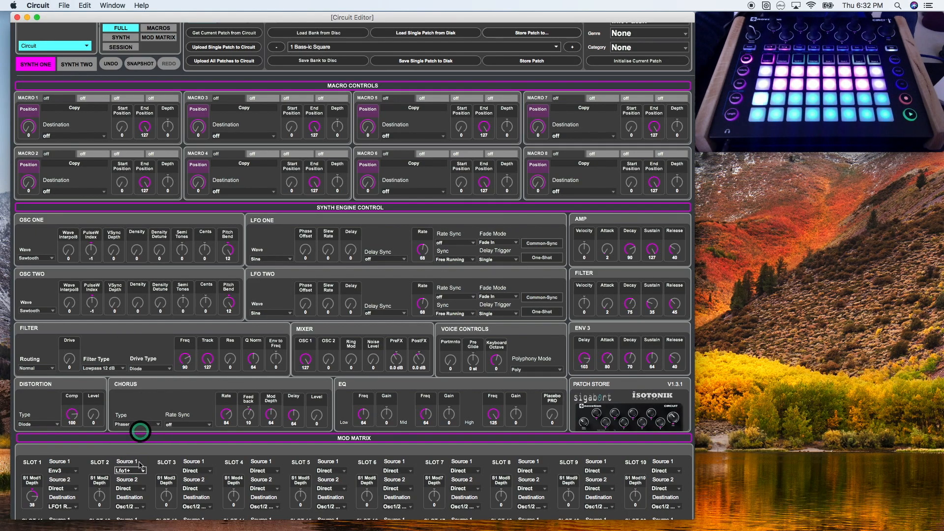
pyautogui.click(132, 505)
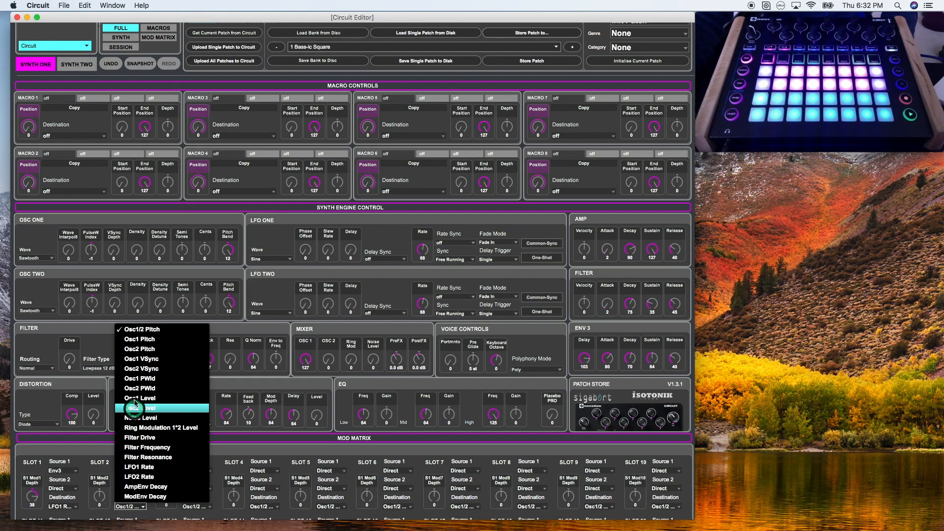
pyautogui.click(140, 339)
pyautogui.moveTo(99, 503); pyautogui.dragTo(96, 489)
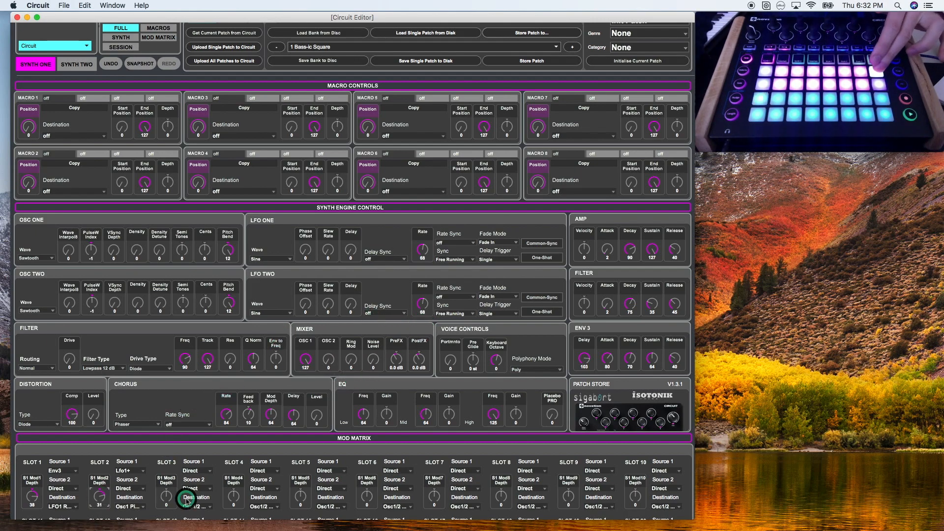
# Keep LFO1 Rate as slot 1's destination, raise its depth to 51, and set Env 3's delay to 26 and attack to 110
pyautogui.click(69, 507)
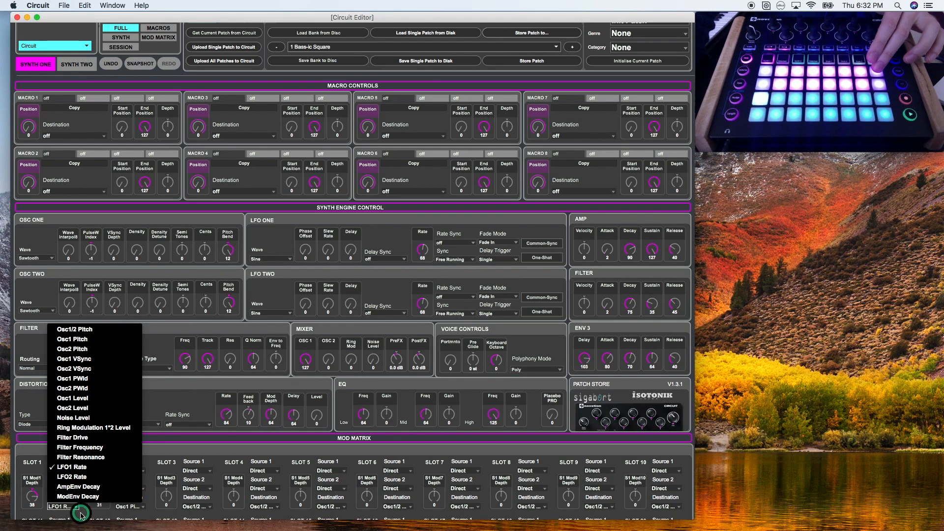
pyautogui.click(72, 469)
pyautogui.moveTo(29, 500); pyautogui.dragTo(32, 492)
pyautogui.moveTo(604, 354); pyautogui.dragTo(583, 390)
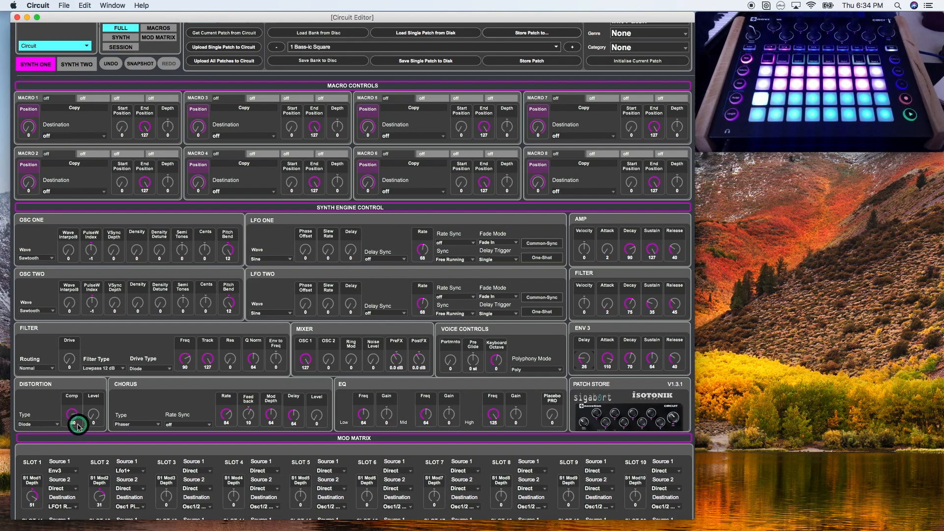
# Browse the available distortion types, keeping Diode selected
pyautogui.click(47, 425)
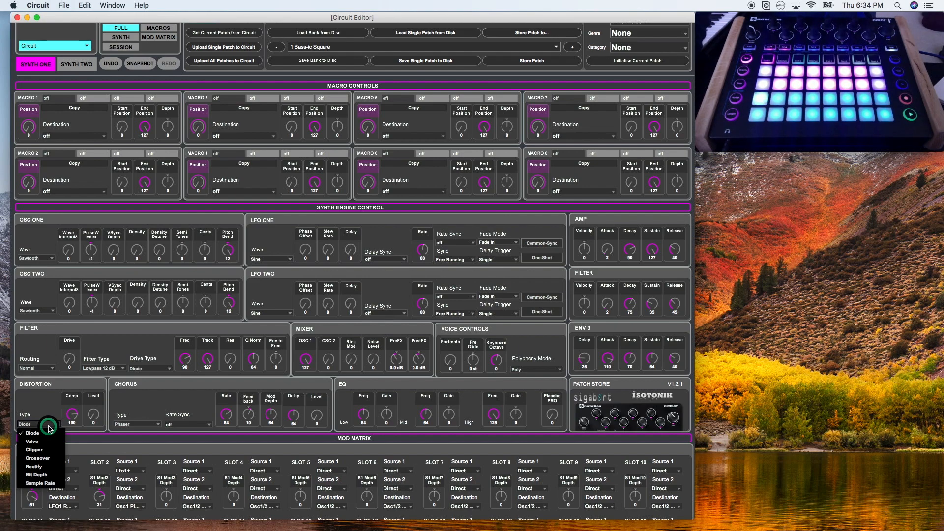
pyautogui.click(61, 406)
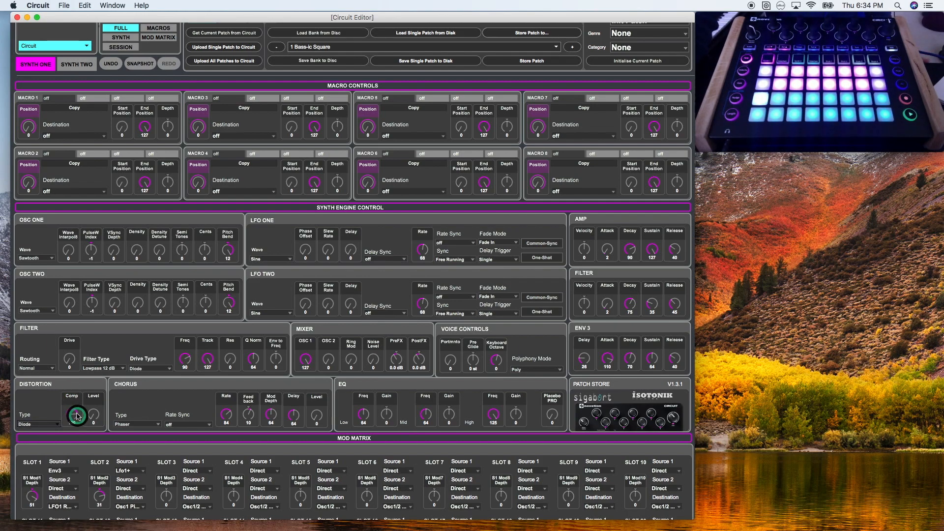
pyautogui.click(51, 429)
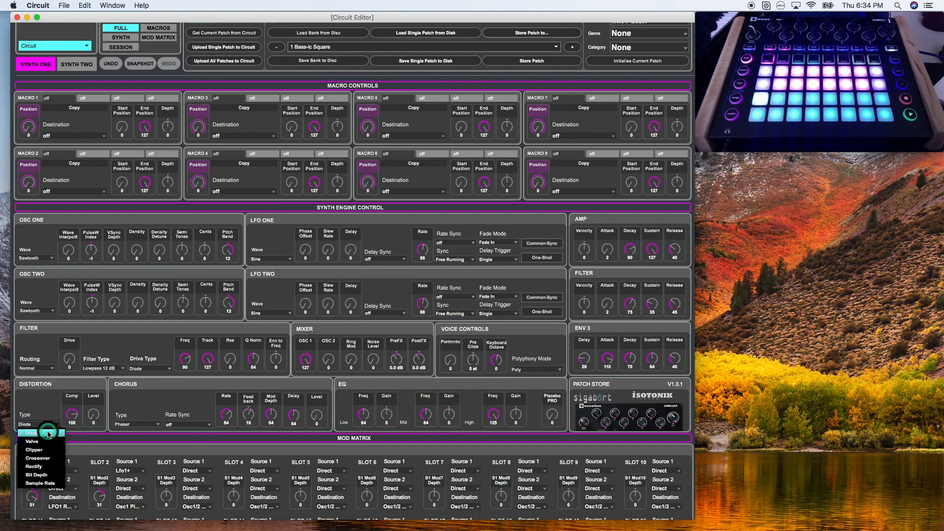
pyautogui.click(48, 432)
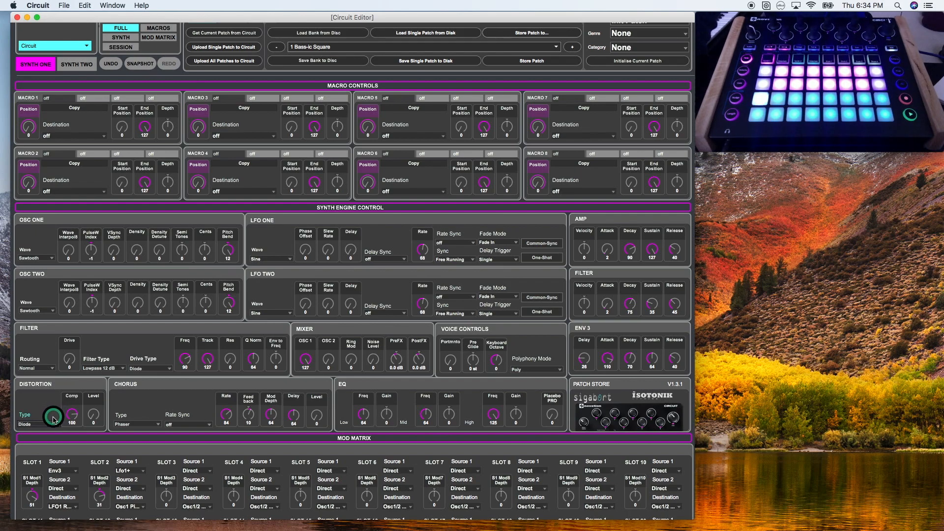
# Keep Diode as the distortion type and initialise the current patch
pyautogui.click(48, 426)
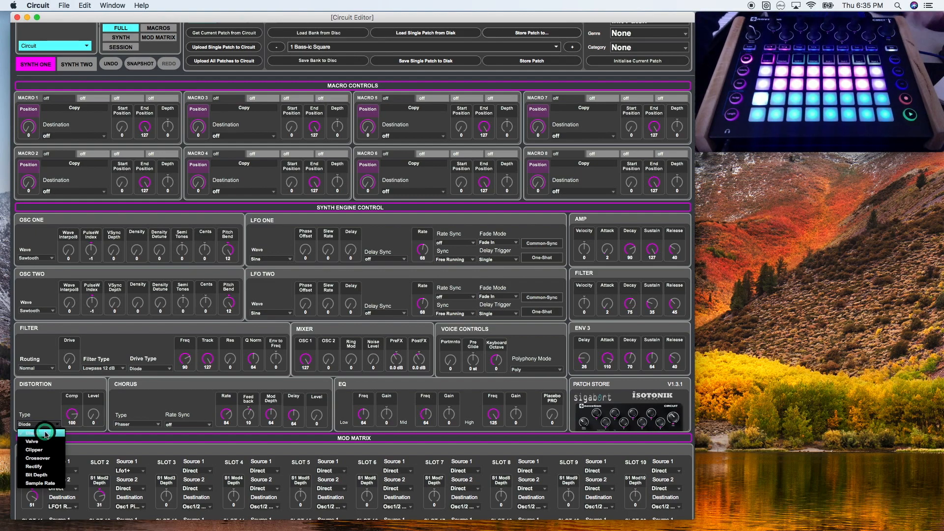
pyautogui.click(46, 433)
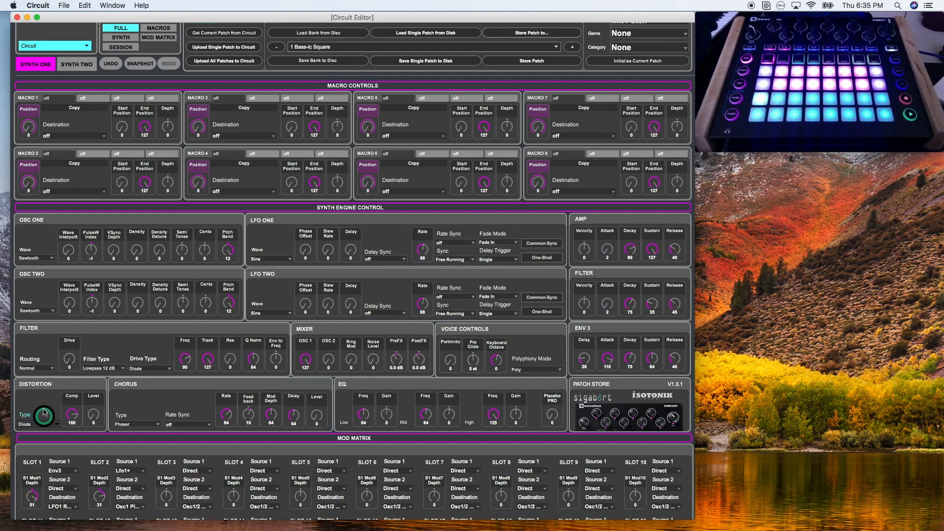
pyautogui.click(664, 61)
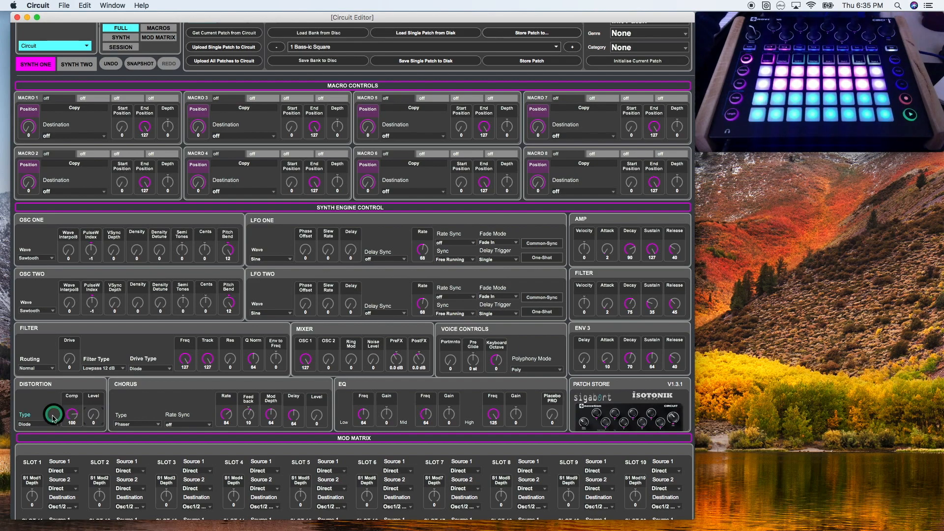
# Keep the Diode distortion type, raise the distortion level to 83 and lower its compensation to 0
pyautogui.click(45, 422)
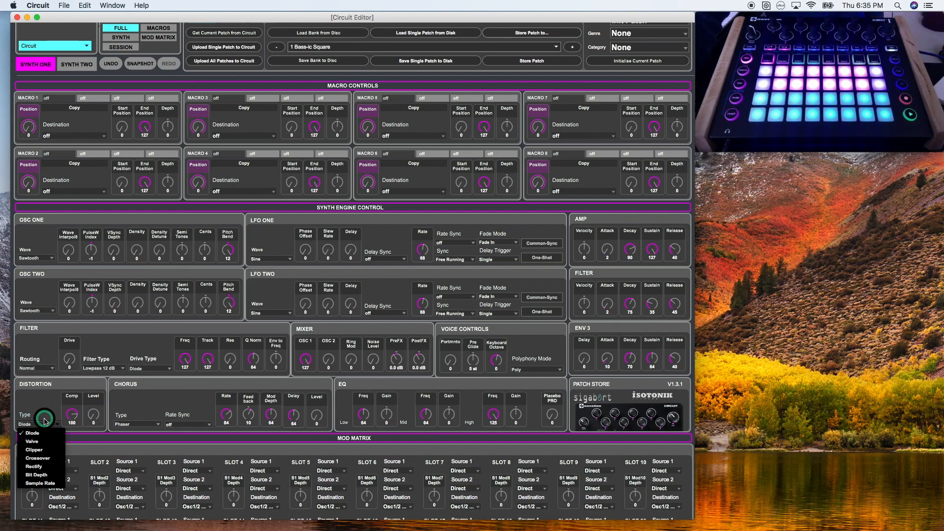
pyautogui.click(39, 422)
pyautogui.moveTo(92, 413); pyautogui.dragTo(83, 371)
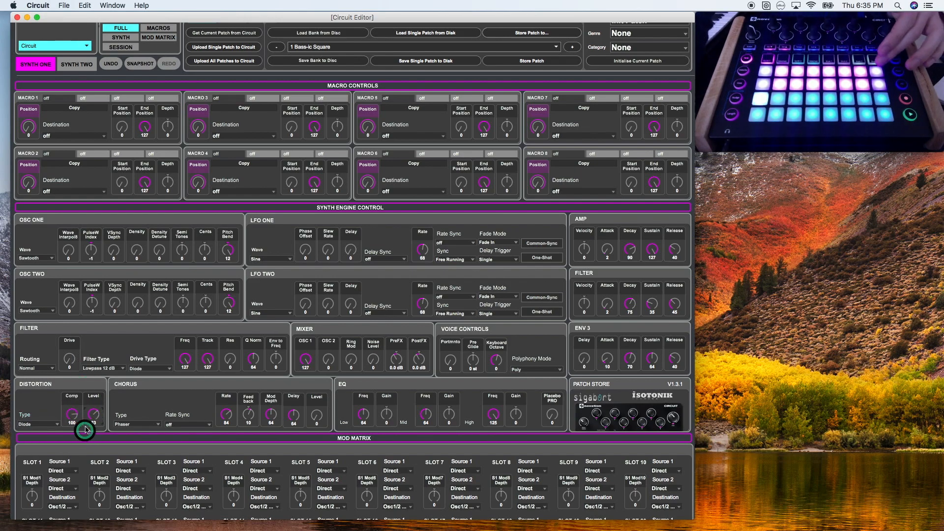
pyautogui.moveTo(75, 415); pyautogui.dragTo(77, 453)
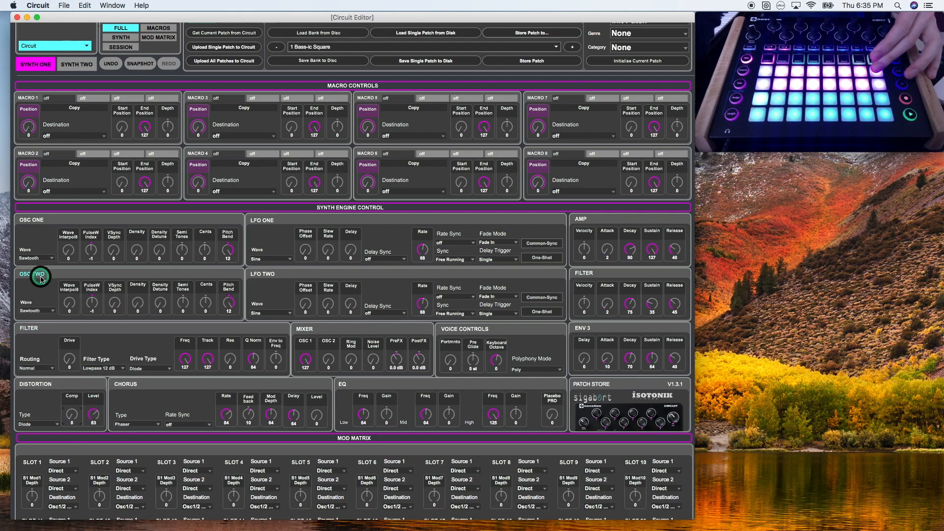
# Change Osc One's wave to Square and raise the distortion compensation to 116
pyautogui.click(35, 258)
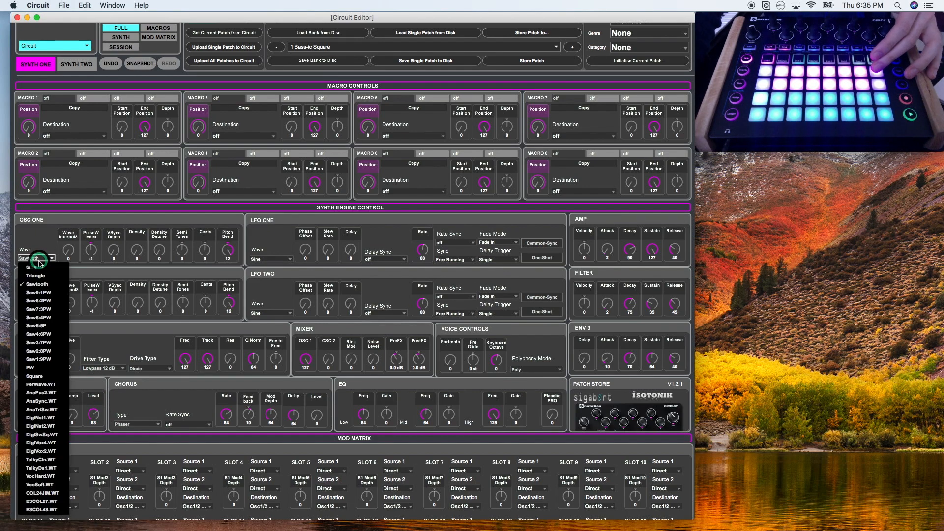
pyautogui.click(37, 380)
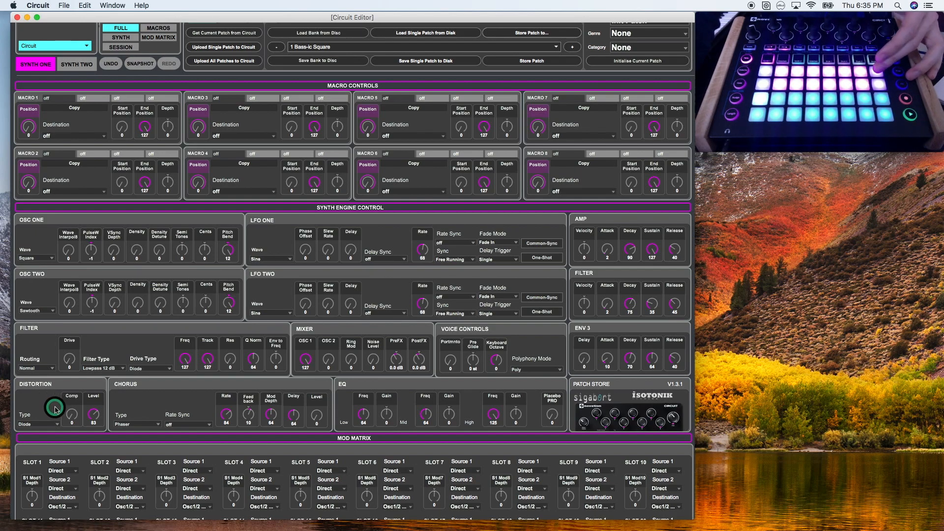
pyautogui.moveTo(73, 416); pyautogui.dragTo(69, 362)
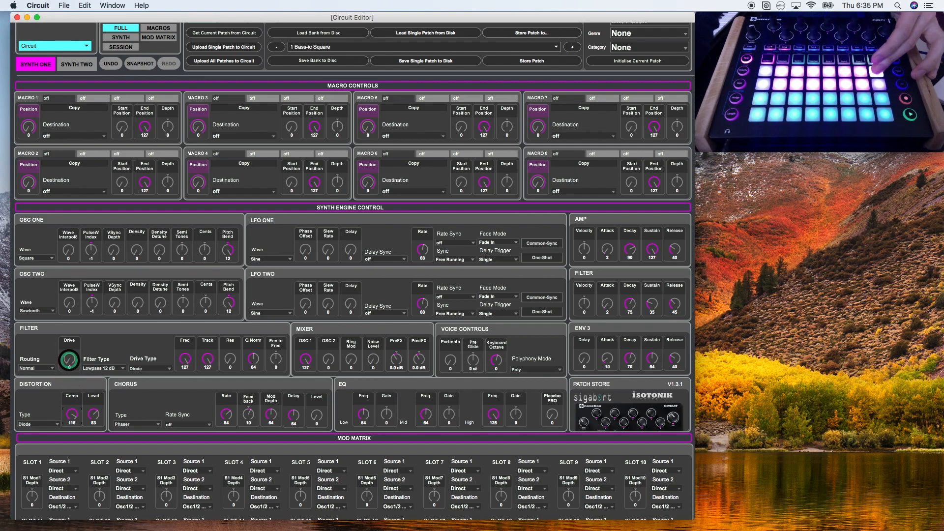
# Return the distortion compensation and level to 0
pyautogui.moveTo(69, 359); pyautogui.dragTo(49, 414)
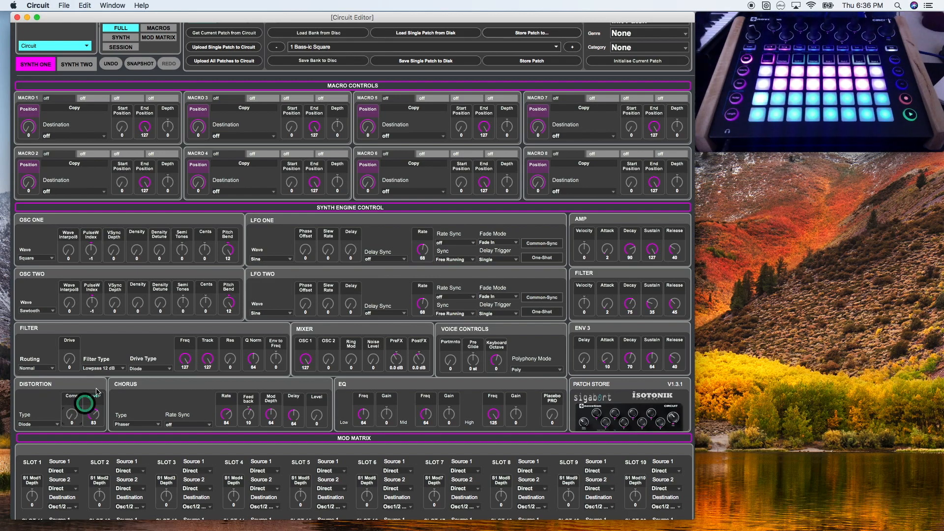
pyautogui.scroll(-1, 92, 415)
pyautogui.moveTo(95, 417); pyautogui.dragTo(162, 414)
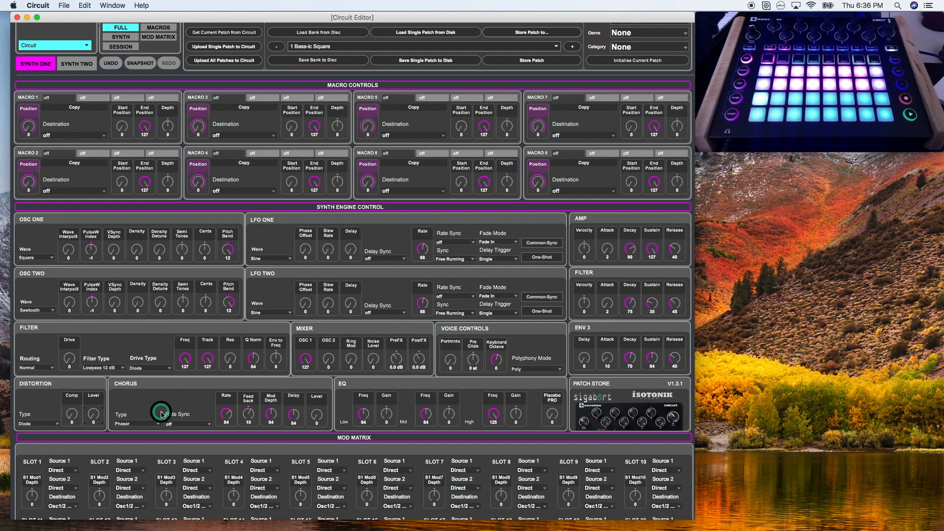
# Examine the chorus section's type and rate sync options, keeping Phaser and off selected
pyautogui.click(150, 422)
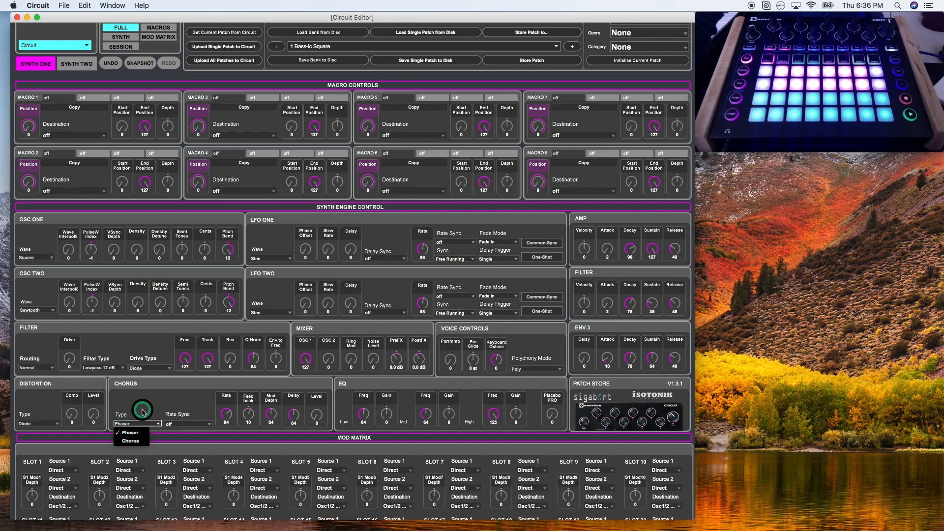
pyautogui.click(143, 412)
pyautogui.click(176, 423)
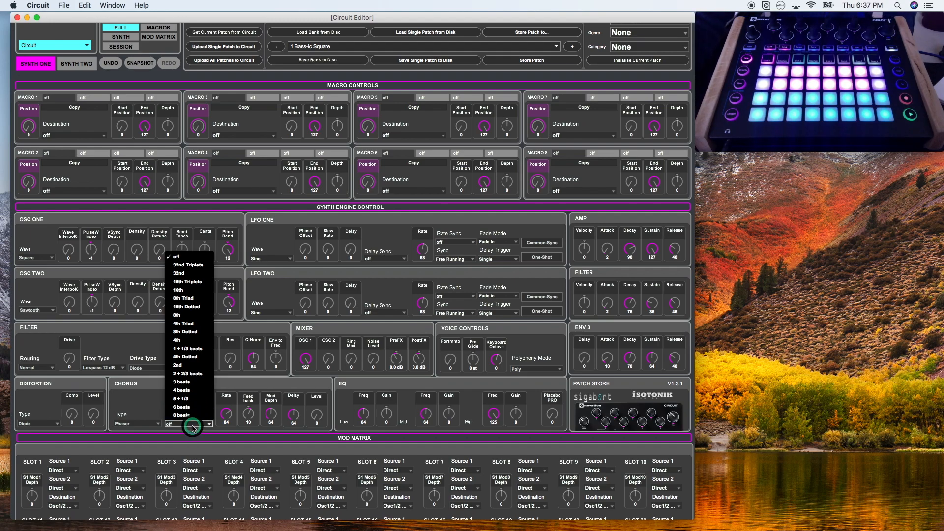
pyautogui.click(159, 408)
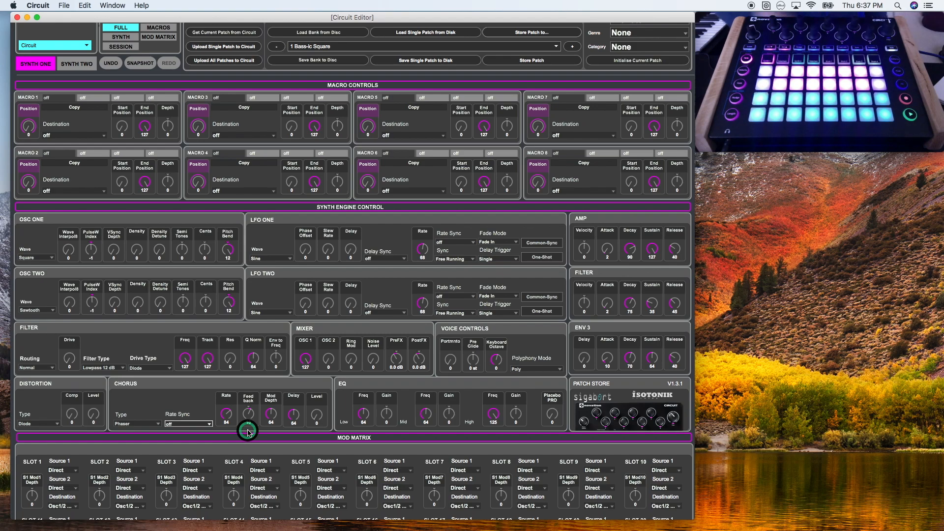
# Change the chorus section's type to Chorus and raise its level to 68
pyautogui.click(122, 423)
pyautogui.click(123, 441)
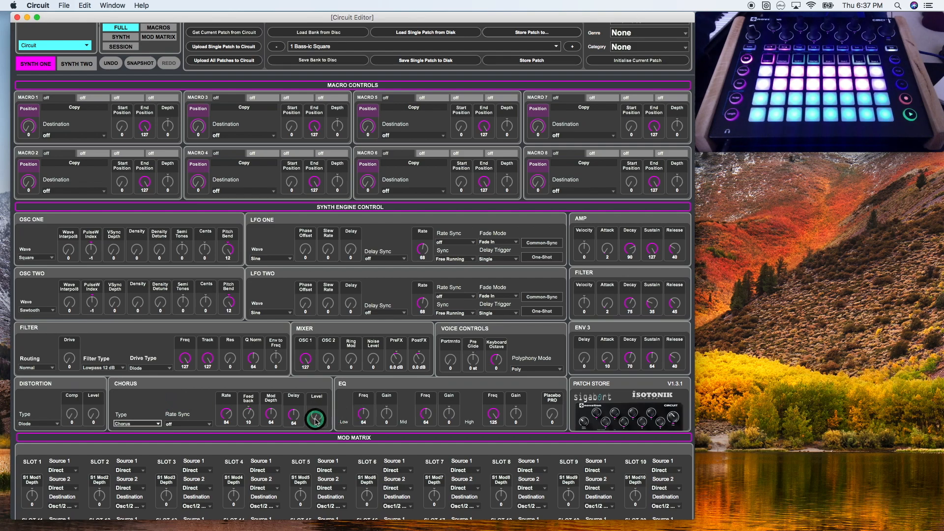
pyautogui.moveTo(316, 418); pyautogui.dragTo(314, 384)
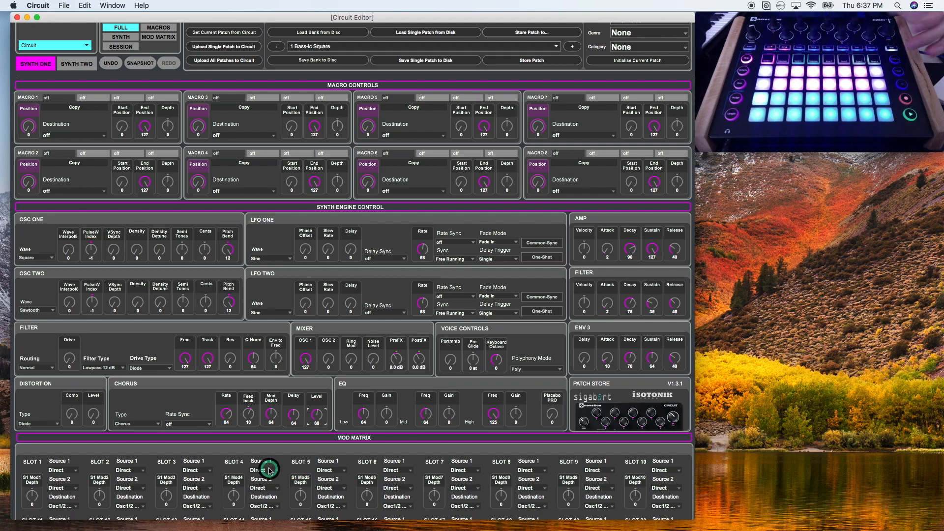
# Sweep the chorus feedback up, down to -60 and back up to 44
pyautogui.click(249, 417)
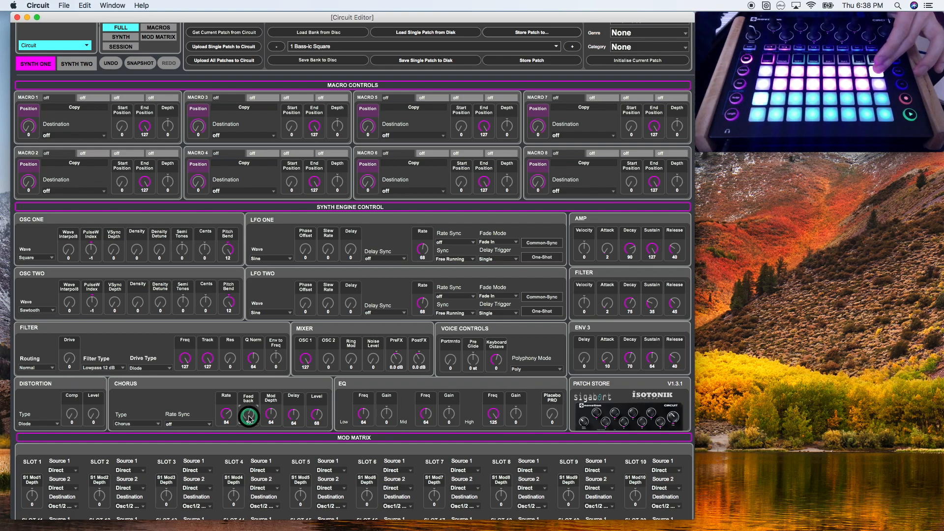
pyautogui.moveTo(249, 414); pyautogui.dragTo(248, 392)
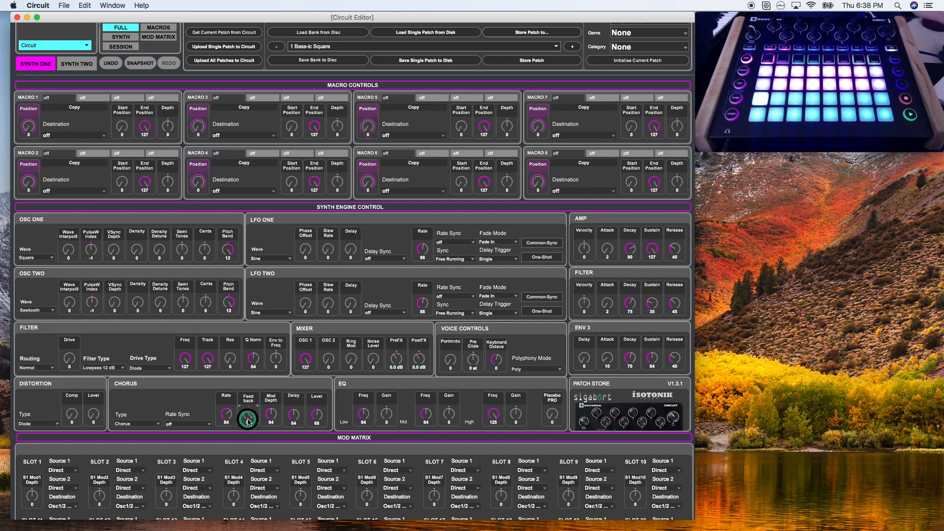
pyautogui.moveTo(247, 419); pyautogui.dragTo(248, 465)
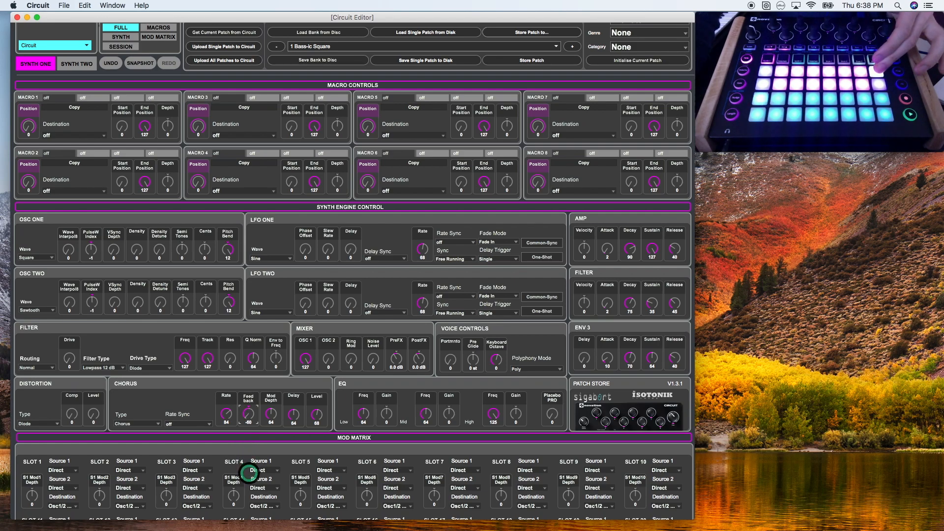
pyautogui.moveTo(249, 472); pyautogui.dragTo(247, 414)
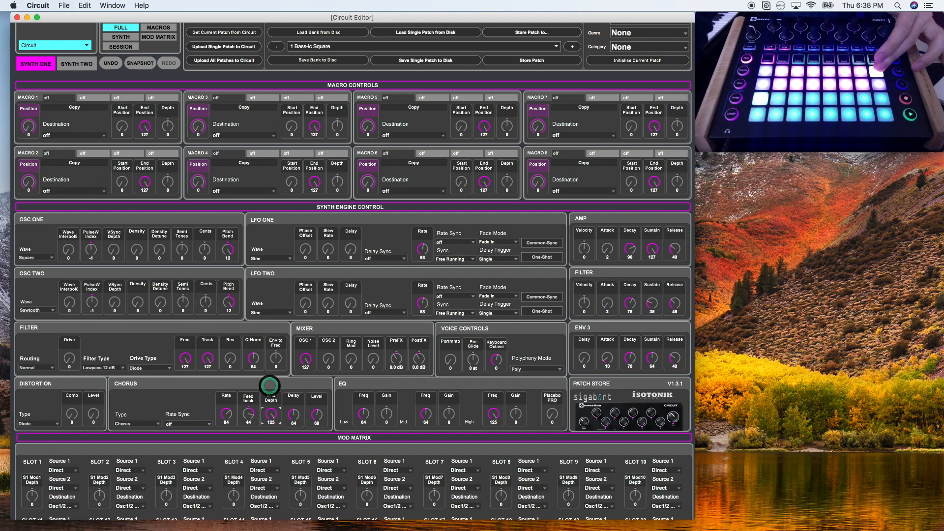
# Sweep the chorus mod depth from 125 down to 0, settle it at 83, and set the feedback to 63
pyautogui.moveTo(269, 386); pyautogui.dragTo(270, 393)
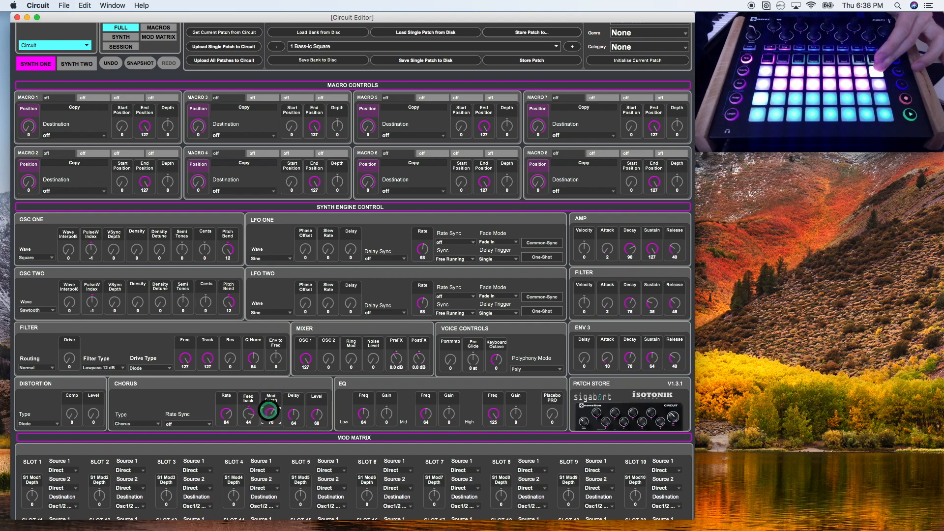
pyautogui.moveTo(270, 435); pyautogui.dragTo(270, 445)
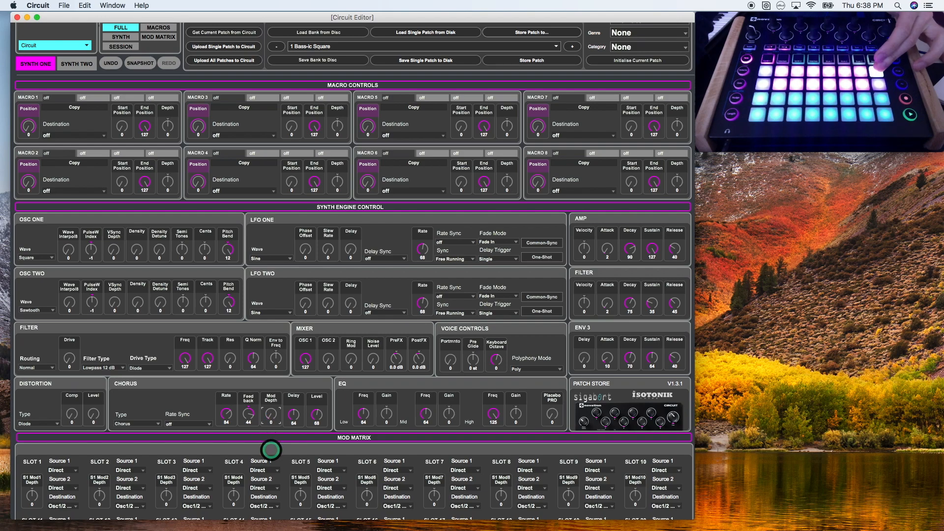
pyautogui.doubleClick(270, 418)
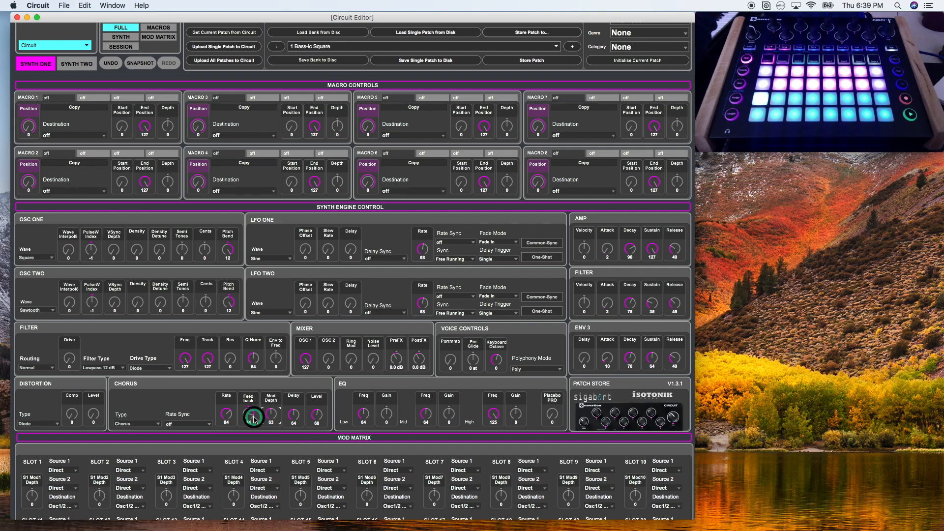
pyautogui.moveTo(254, 419); pyautogui.dragTo(257, 429)
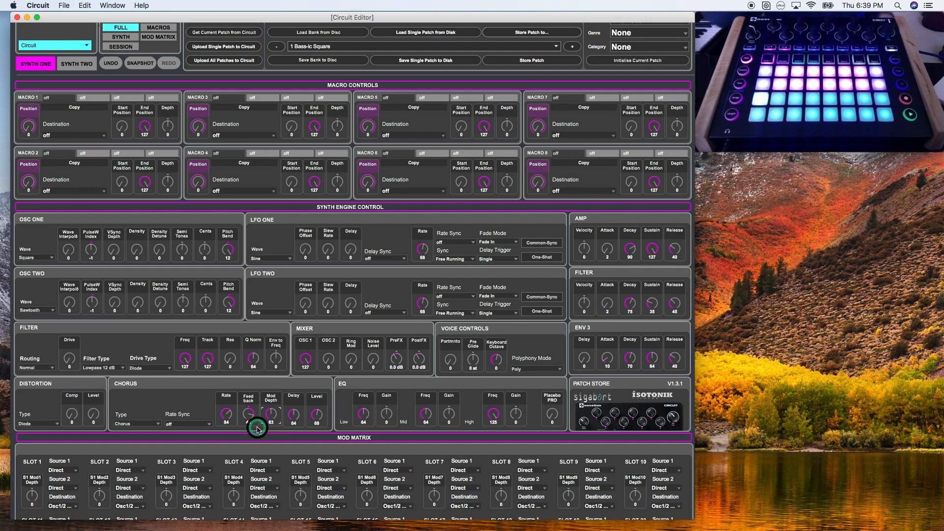
pyautogui.moveTo(247, 417); pyautogui.dragTo(294, 416)
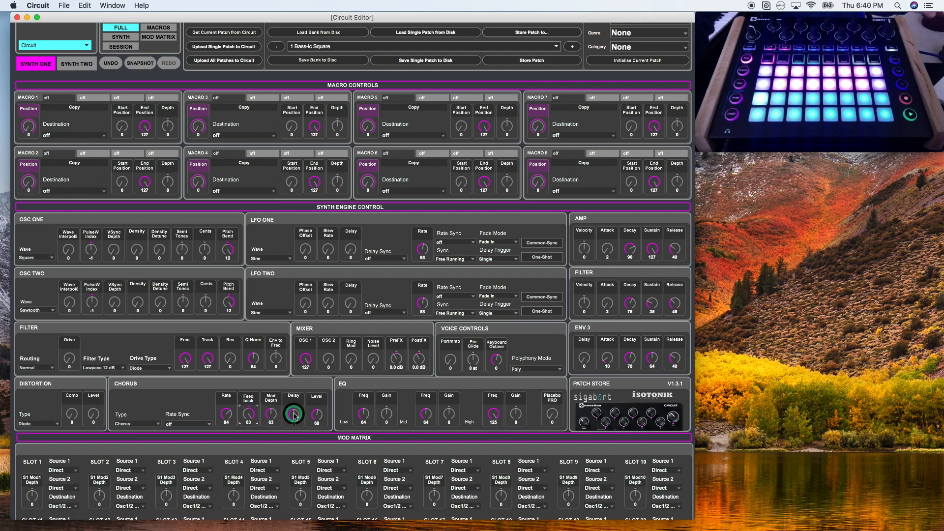
# Sweep the chorus delay and feedback, ending with mod depth 79, feedback 38 and delay 127
pyautogui.moveTo(297, 433)
pyautogui.mouseDown()
pyautogui.moveTo(287, 411)
pyautogui.moveTo(272, 413)
pyautogui.moveTo(294, 419)
pyautogui.mouseUp()
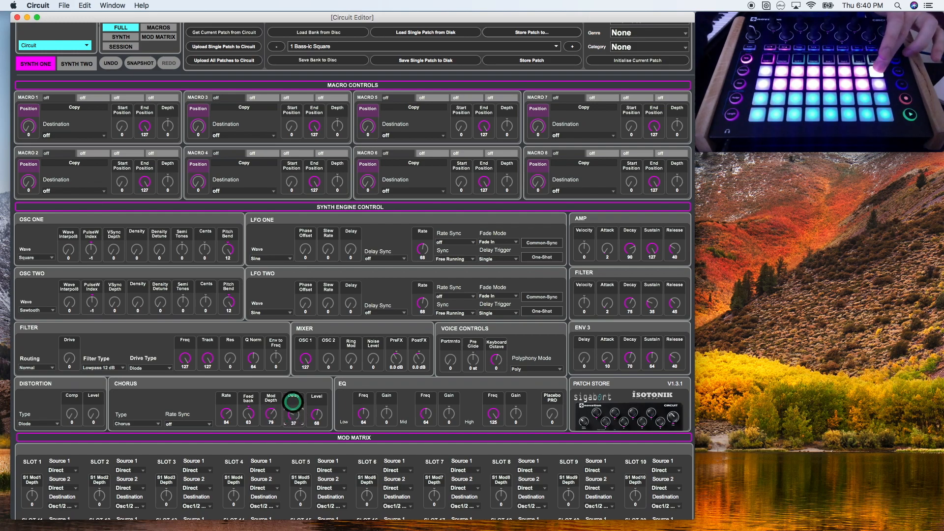
pyautogui.moveTo(292, 386); pyautogui.dragTo(293, 350)
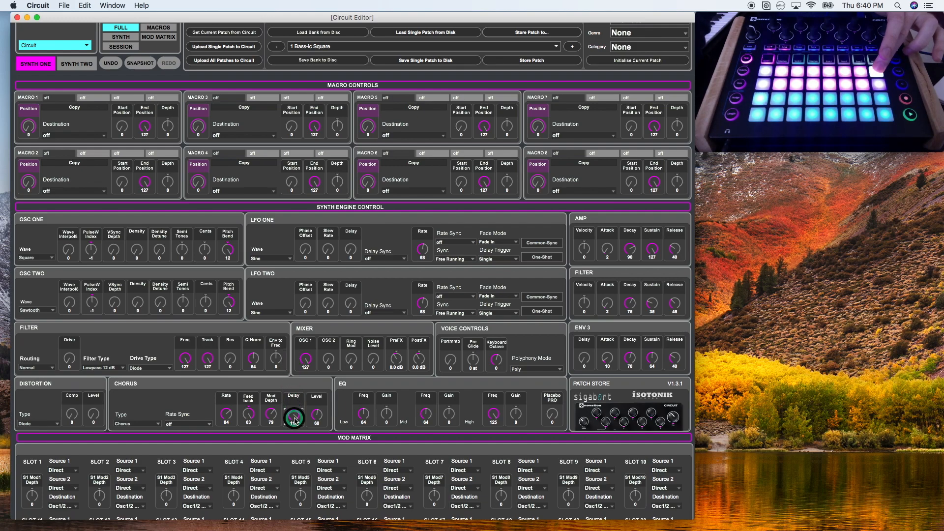
pyautogui.moveTo(246, 414); pyautogui.dragTo(248, 441)
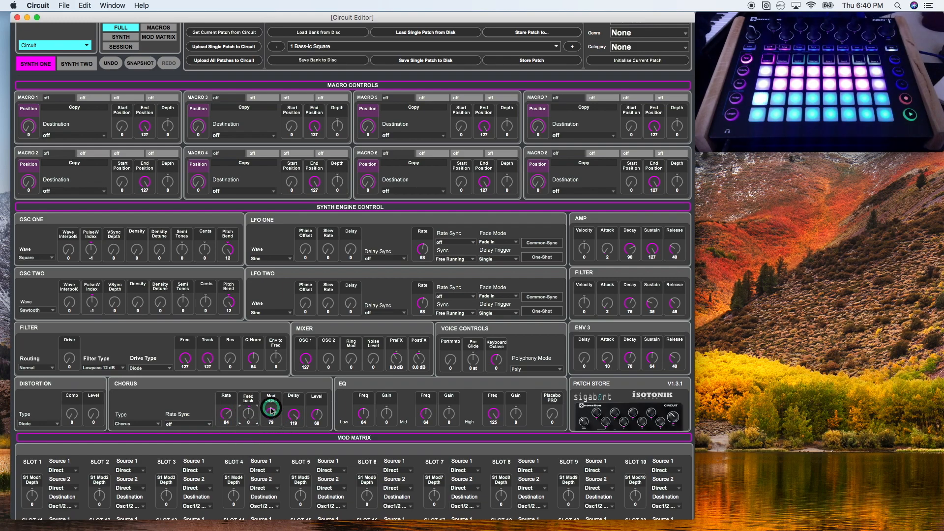
pyautogui.moveTo(247, 418); pyautogui.dragTo(247, 400)
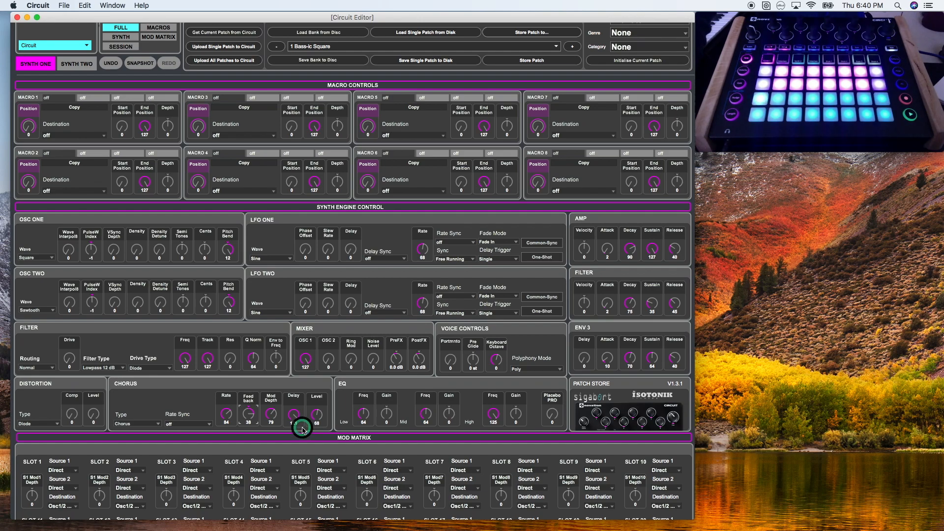
pyautogui.moveTo(303, 429)
pyautogui.mouseDown()
pyautogui.moveTo(297, 417)
pyautogui.moveTo(295, 460)
pyautogui.moveTo(293, 412)
pyautogui.moveTo(298, 461)
pyautogui.moveTo(295, 422)
pyautogui.mouseUp()
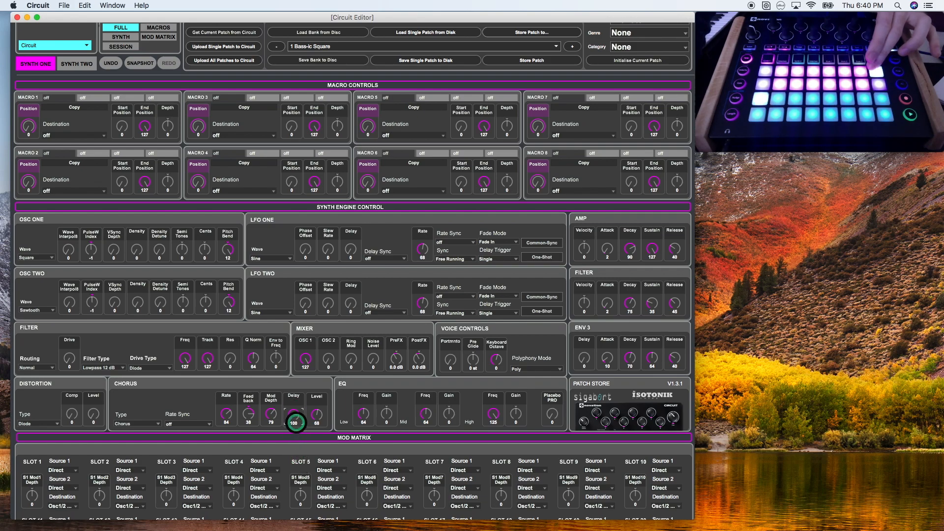
# Examine the destinations available for Macro 2, keeping it off
pyautogui.click(85, 192)
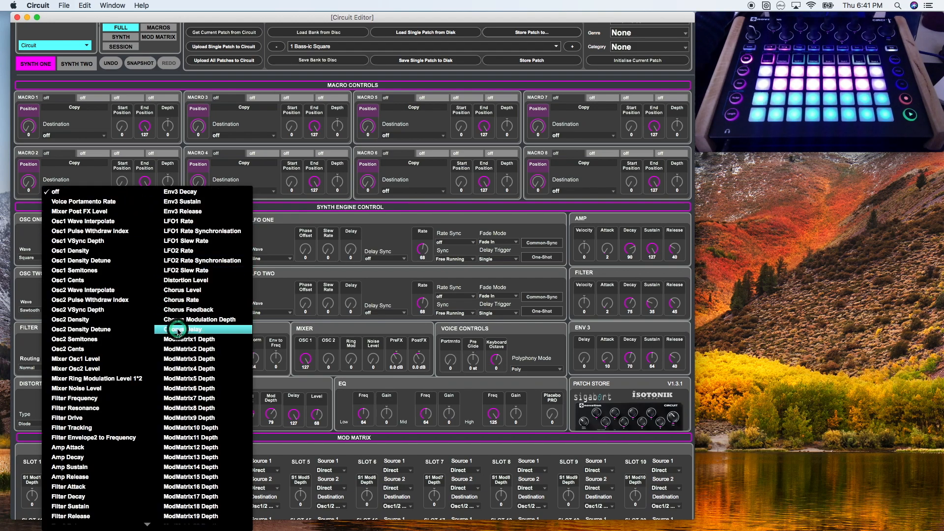
pyautogui.click(101, 189)
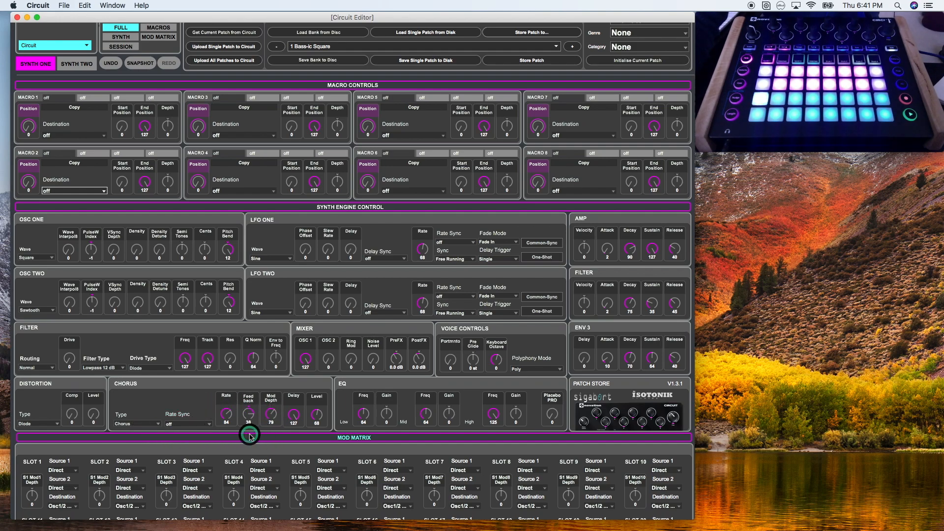
# Lower the chorus rate to 17 and change the effect type to Phaser
pyautogui.moveTo(223, 421)
pyautogui.mouseDown()
pyautogui.moveTo(227, 444)
pyautogui.moveTo(227, 416)
pyautogui.mouseUp()
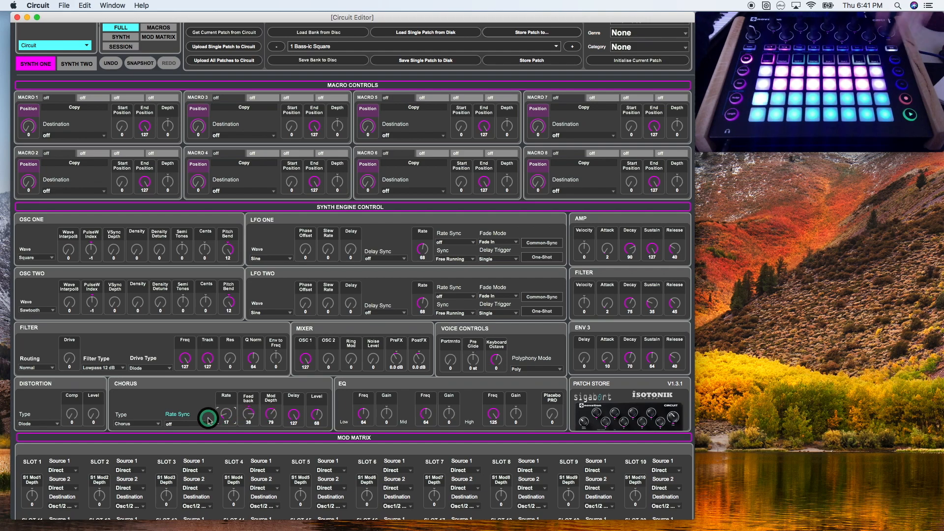
pyautogui.click(137, 423)
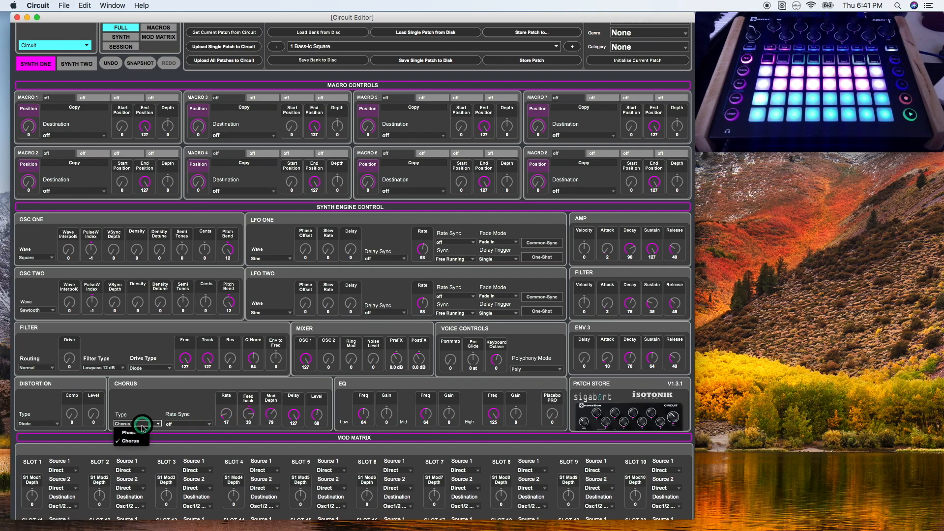
pyautogui.click(138, 433)
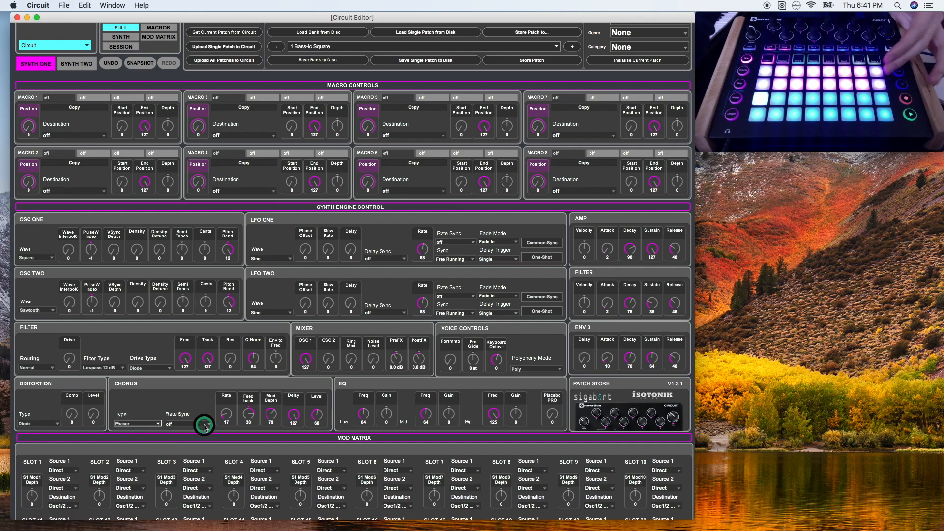
# Set the phaser rate to 21 and sweep the low EQ frequency through its range, settling it at 21
pyautogui.moveTo(224, 417); pyautogui.dragTo(224, 421)
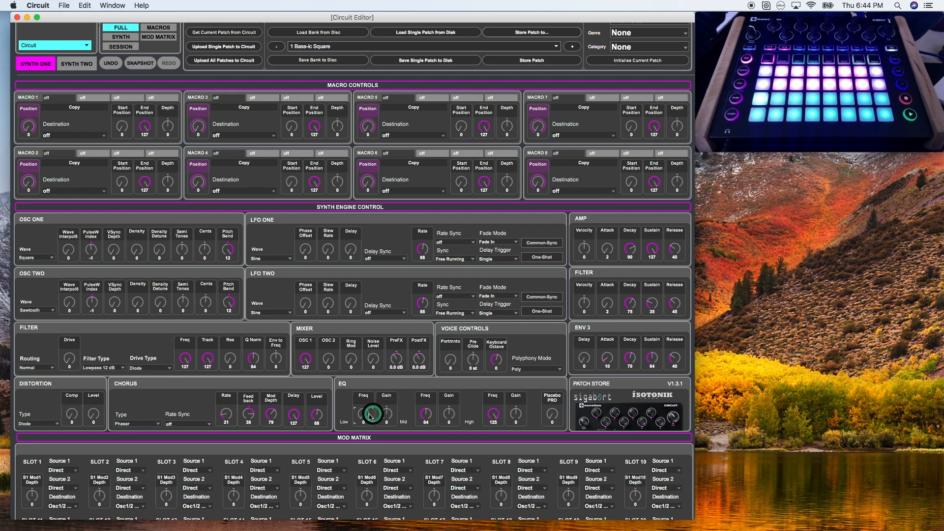
pyautogui.moveTo(358, 407); pyautogui.dragTo(349, 349)
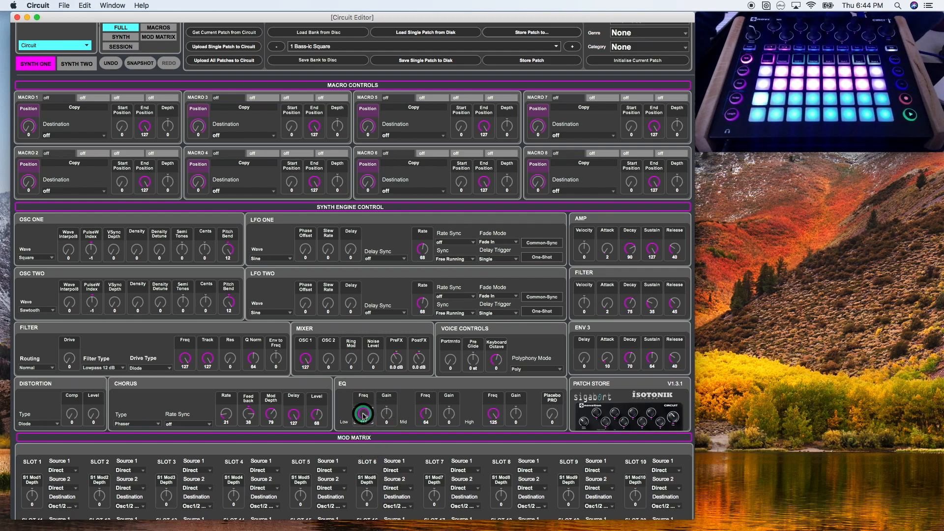
pyautogui.moveTo(364, 427); pyautogui.dragTo(364, 437)
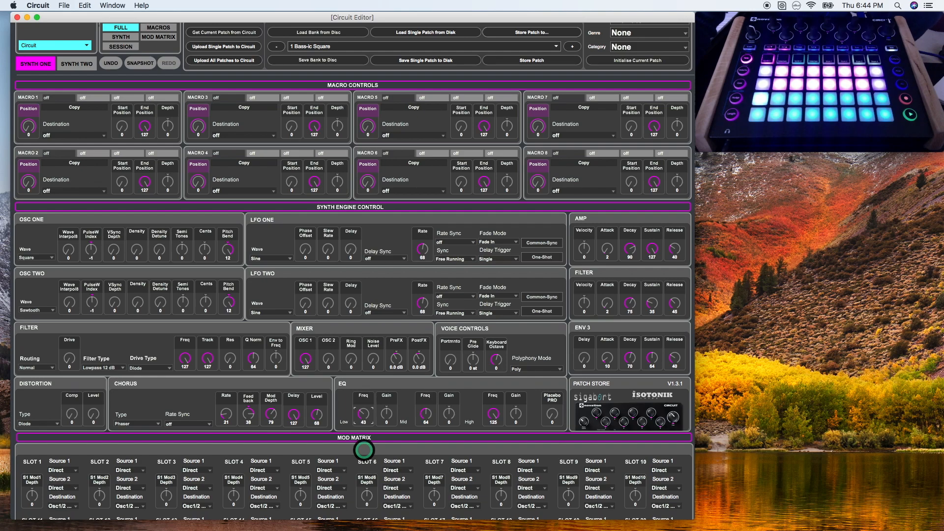
pyautogui.moveTo(364, 454); pyautogui.dragTo(364, 424)
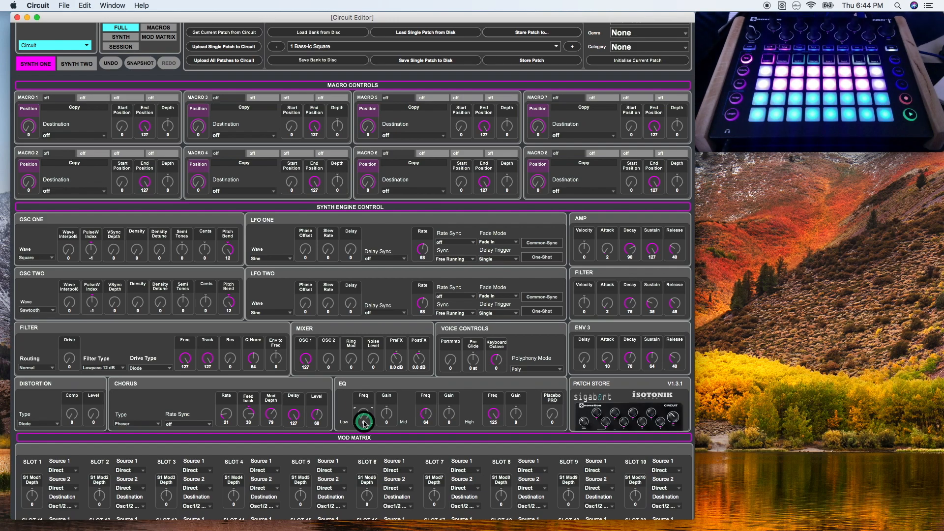
pyautogui.moveTo(364, 424); pyautogui.dragTo(363, 417)
# Sweep the mid EQ frequency across its range and reset it to 64
pyautogui.click(428, 418)
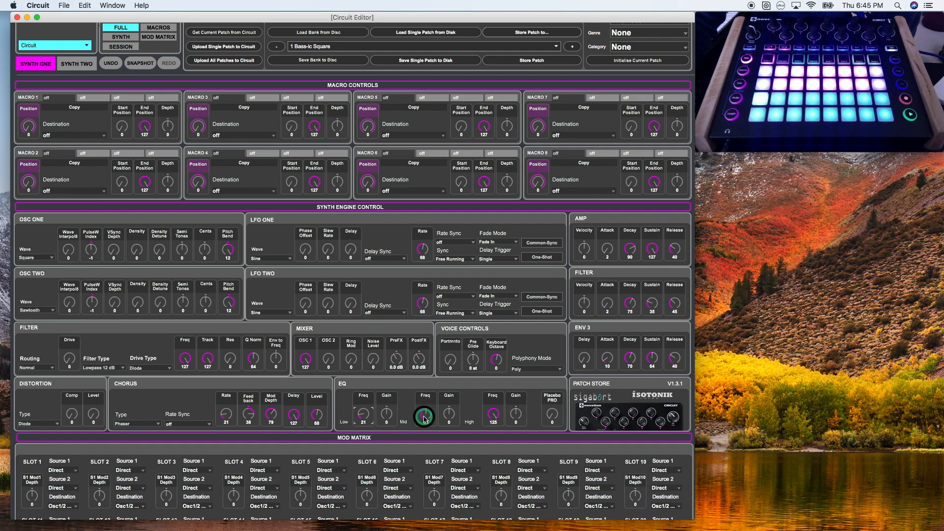
pyautogui.moveTo(425, 418)
pyautogui.mouseDown()
pyautogui.moveTo(425, 395)
pyautogui.moveTo(426, 418)
pyautogui.mouseUp()
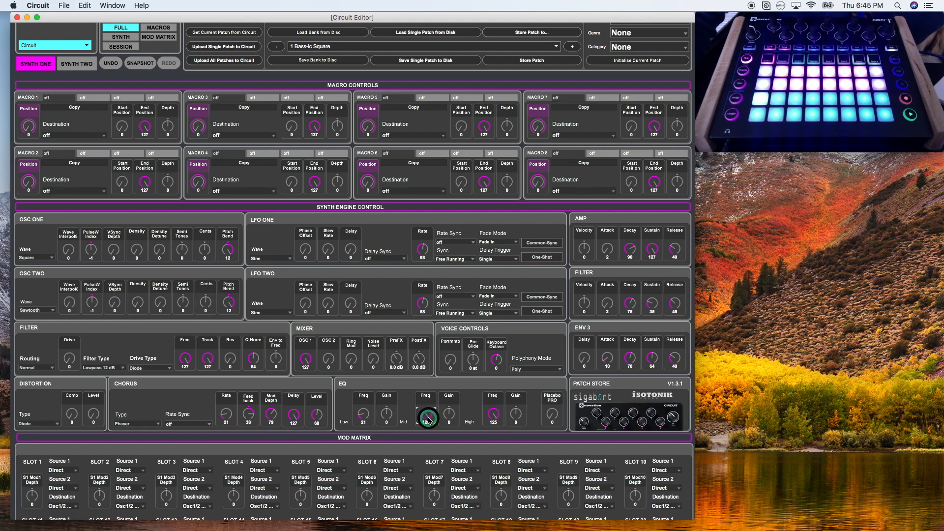
pyautogui.moveTo(428, 418); pyautogui.dragTo(427, 412)
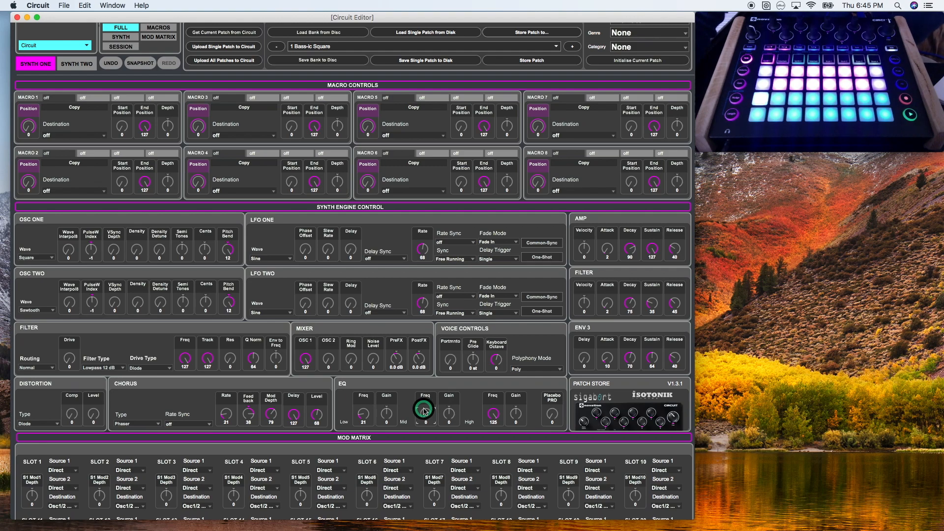
pyautogui.doubleClick(424, 415)
# Sweep the high EQ frequency down to 0 and bring it back up to 117
pyautogui.click(493, 421)
pyautogui.moveTo(492, 422); pyautogui.dragTo(490, 414)
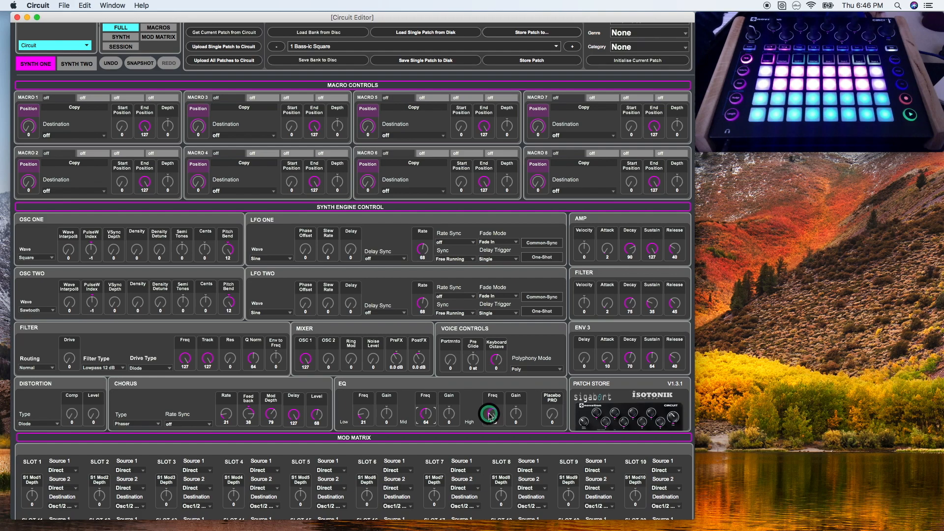
pyautogui.moveTo(490, 417); pyautogui.dragTo(491, 414)
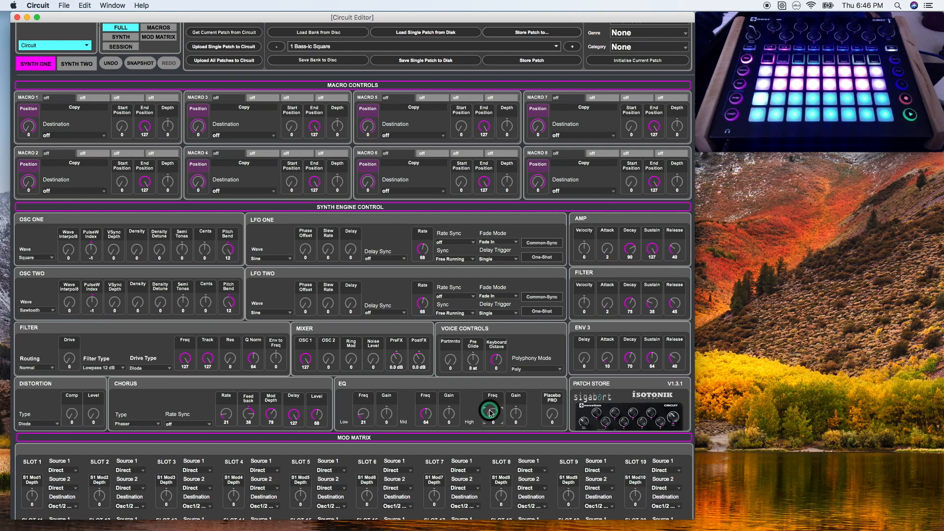
pyautogui.moveTo(490, 412); pyautogui.dragTo(489, 357)
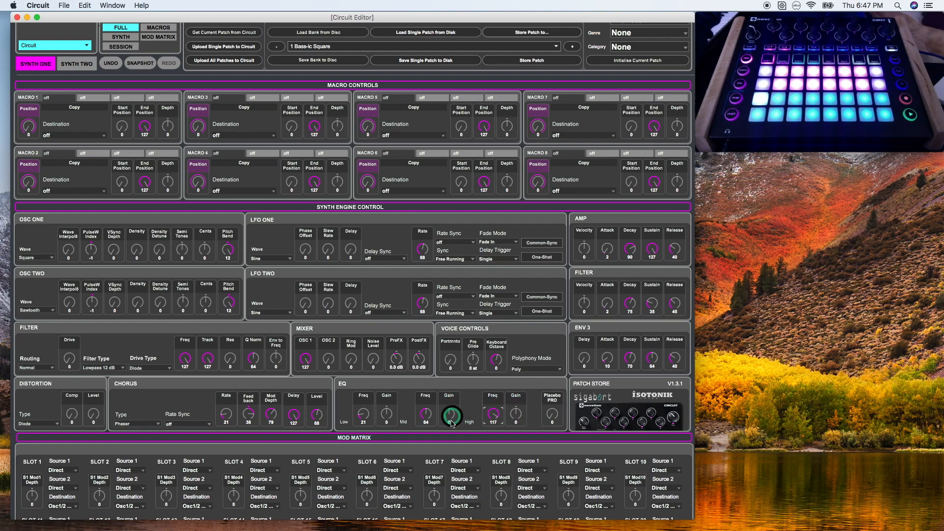
# Adjust the low EQ gain, settling it at -22
pyautogui.moveTo(388, 412); pyautogui.dragTo(356, 433)
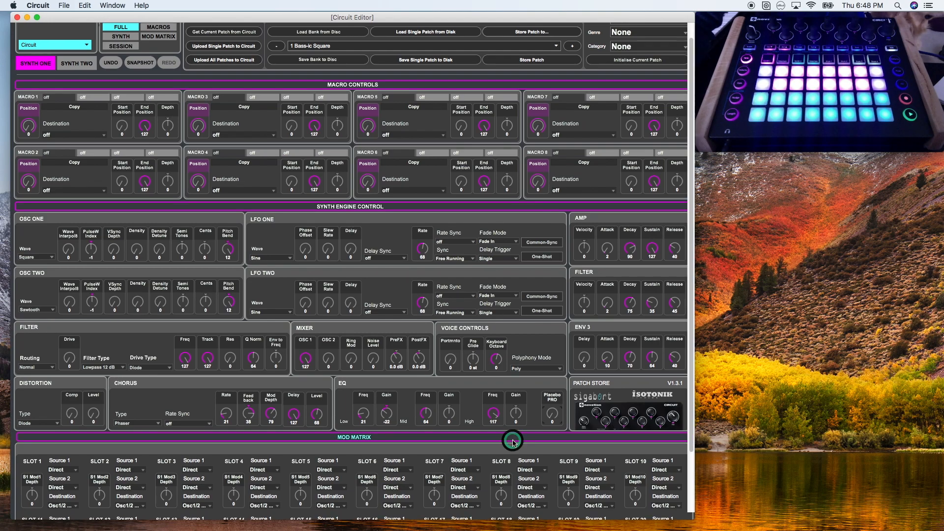
pyautogui.scroll(-3, 510, 437)
pyautogui.scroll(4, 511, 439)
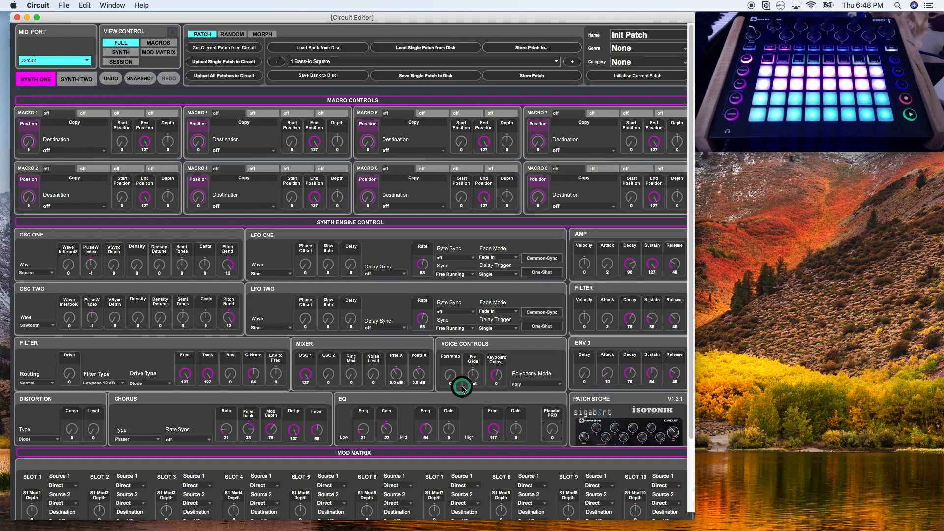